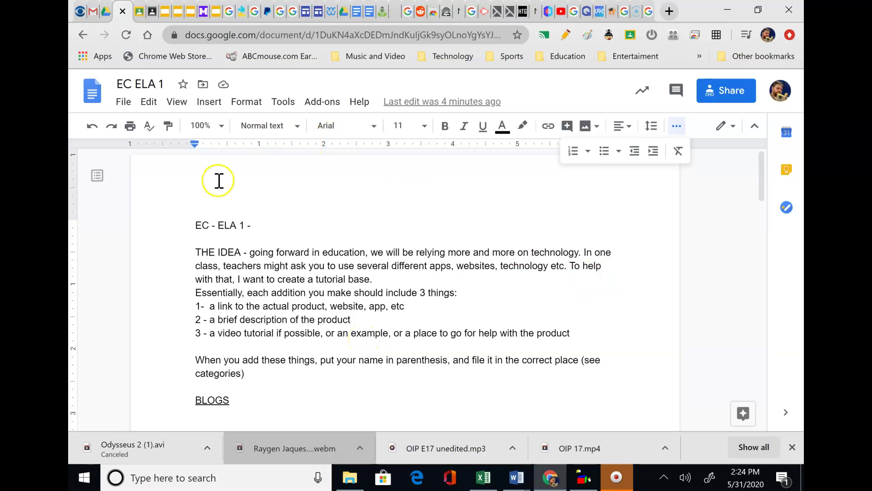
# Scroll briefly through the EC ELA 1 document and click into the page.
pyautogui.scroll(-2, 317, 214)
pyautogui.scroll(2, 292, 203)
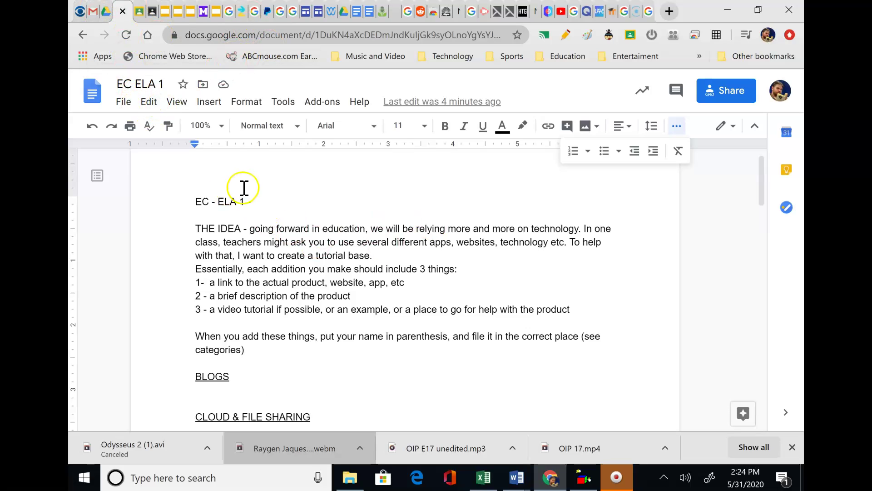
pyautogui.scroll(-4, 276, 189)
pyautogui.scroll(4, 313, 200)
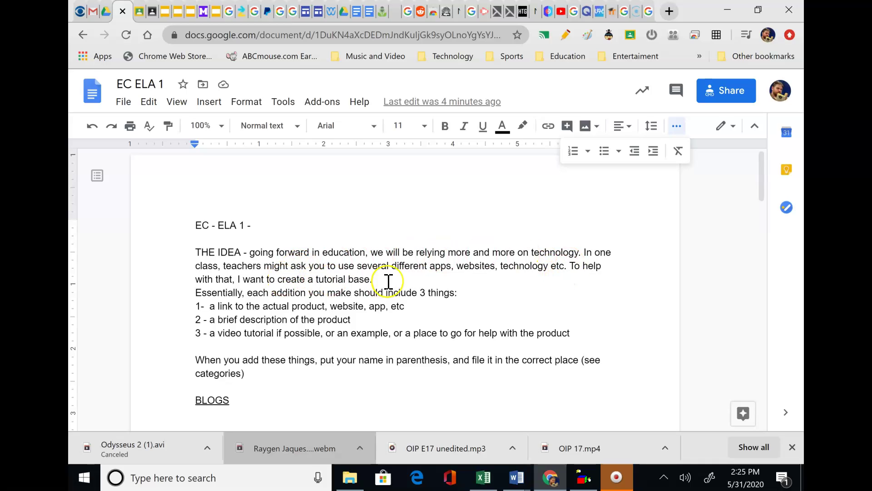
pyautogui.click(615, 279)
# Scroll down past the category headings to the PRESENTATIONS section and its Prezi entry.
pyautogui.scroll(-3, 444, 209)
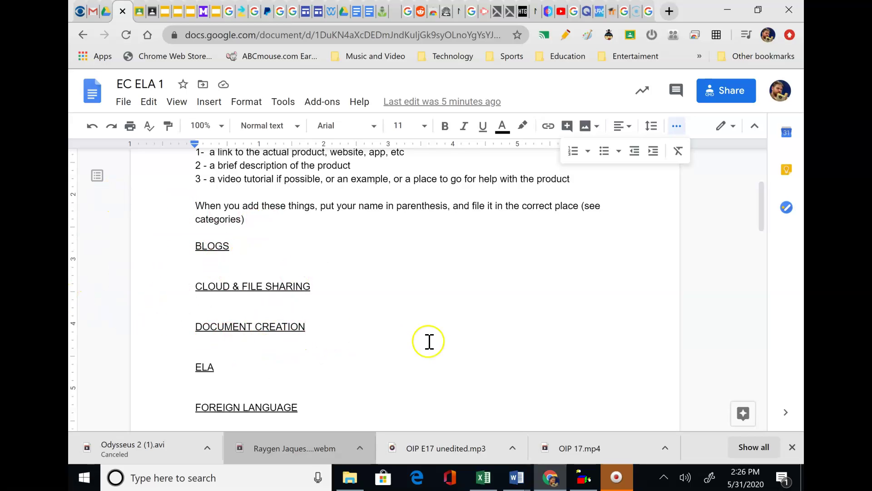
pyautogui.scroll(-3, 350, 311)
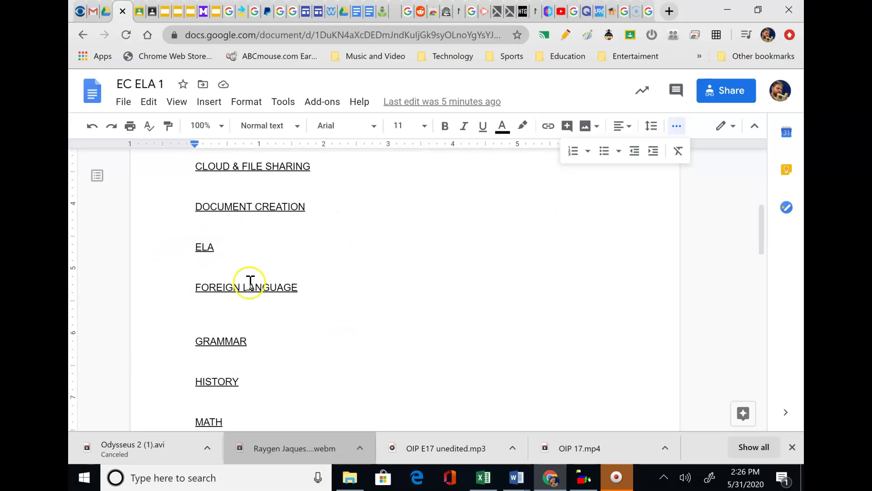
pyautogui.scroll(-2, 202, 294)
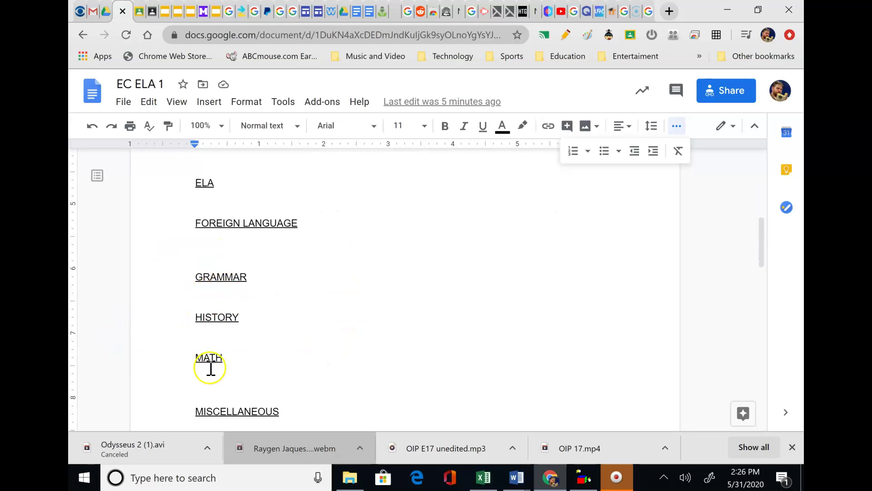
pyautogui.scroll(-3, 261, 357)
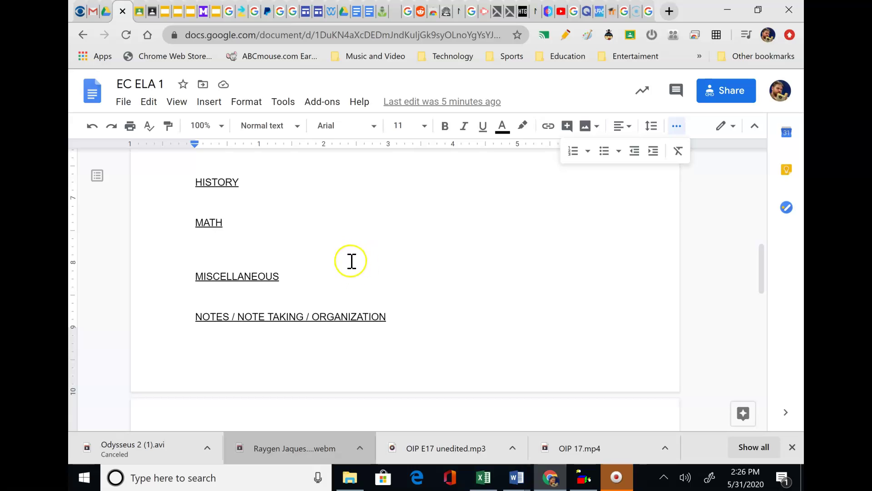
pyautogui.scroll(-1, 354, 270)
pyautogui.scroll(-2, 354, 270)
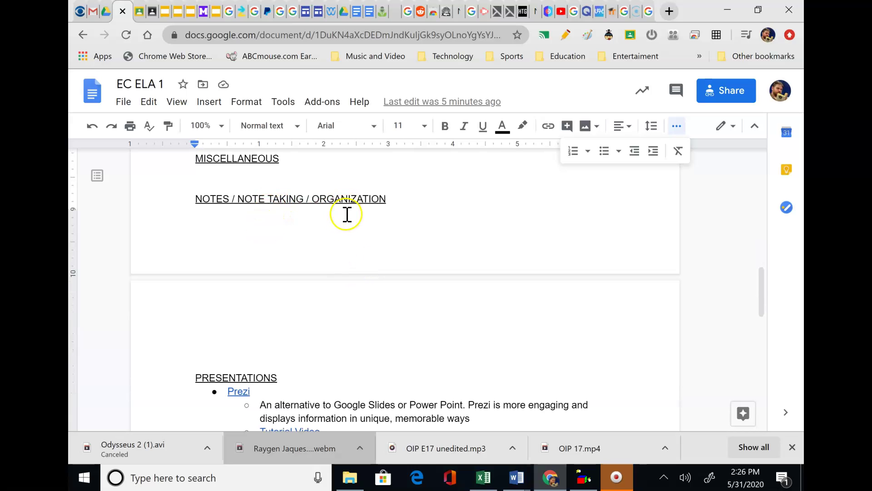
pyautogui.scroll(-4, 281, 221)
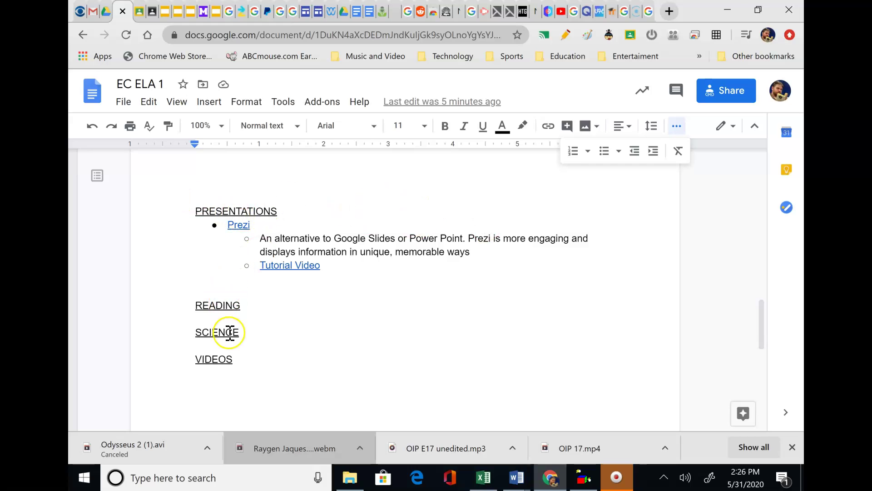
pyautogui.scroll(-4, 229, 334)
pyautogui.scroll(4, 253, 271)
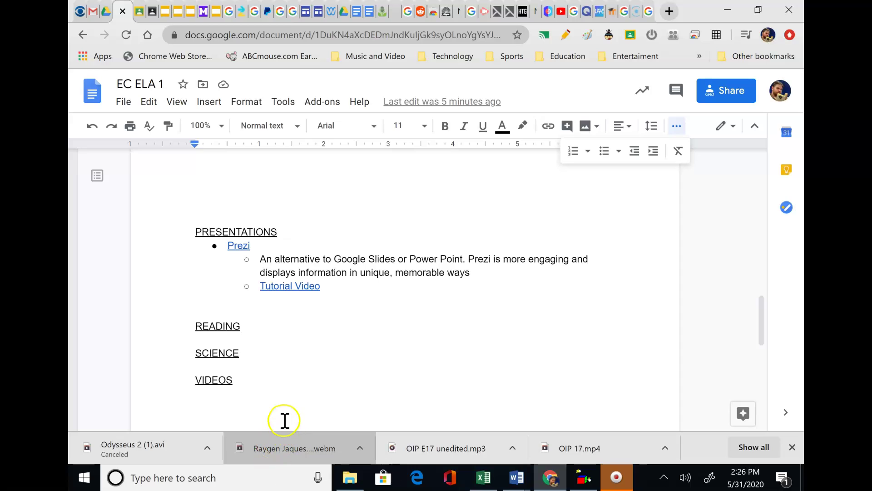
# Add a parenthetical note after the Prezi link marking it as the teacher's example.
pyautogui.click(268, 246)
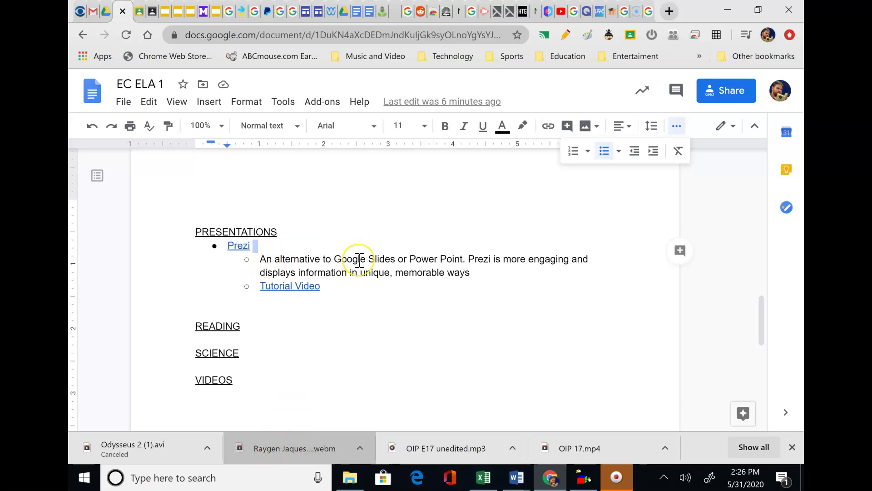
pyautogui.write('(example from Mr. B')
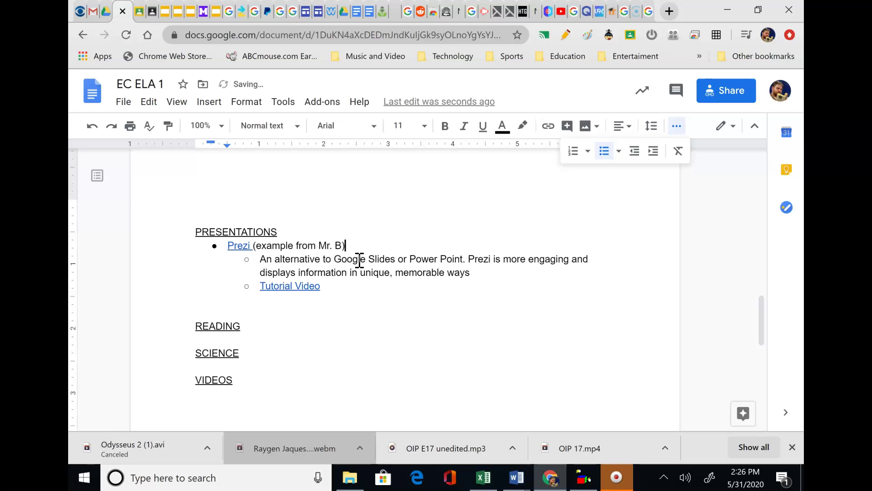
pyautogui.moveTo(356, 296); pyautogui.dragTo(225, 246)
pyautogui.click(371, 205)
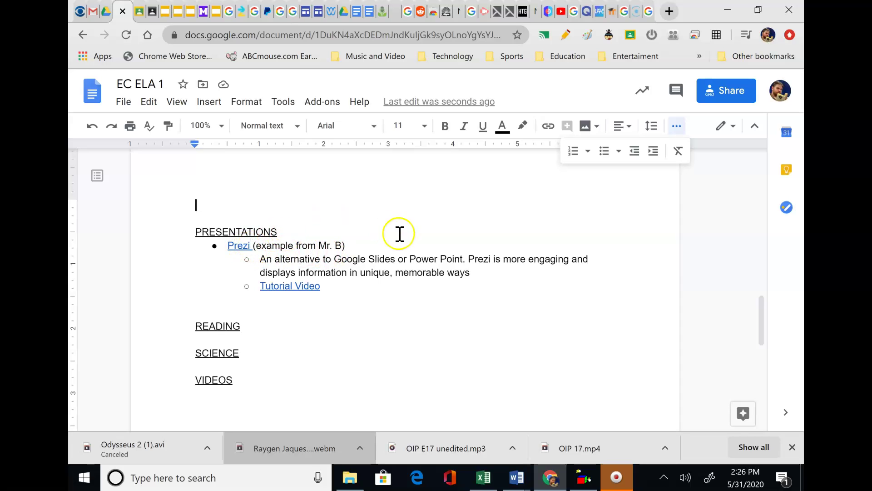
pyautogui.moveTo(257, 259); pyautogui.dragTo(520, 269)
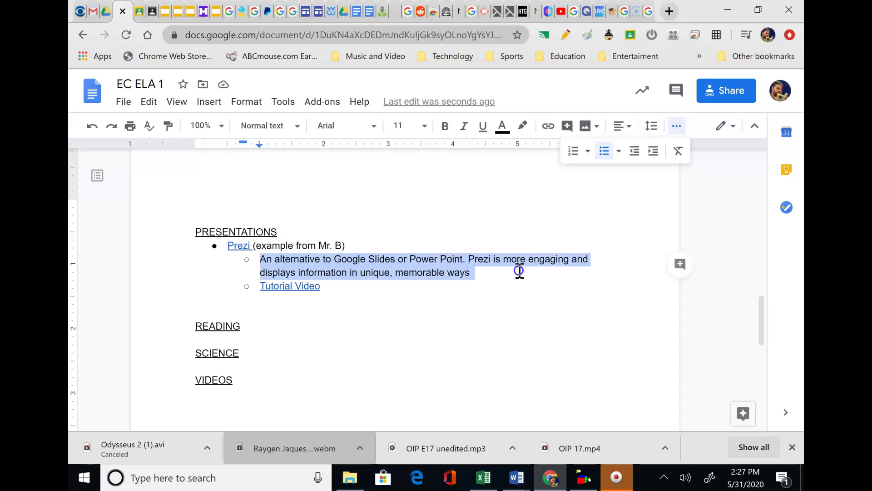
pyautogui.click(503, 292)
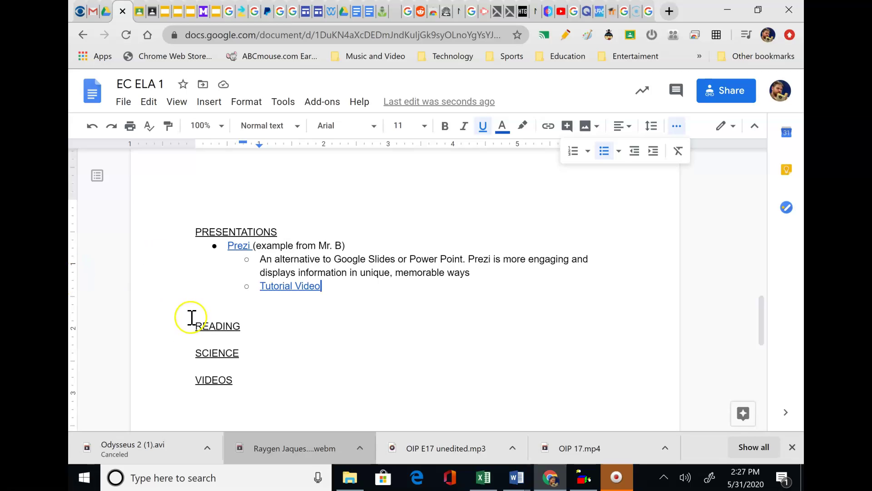
pyautogui.click(202, 304)
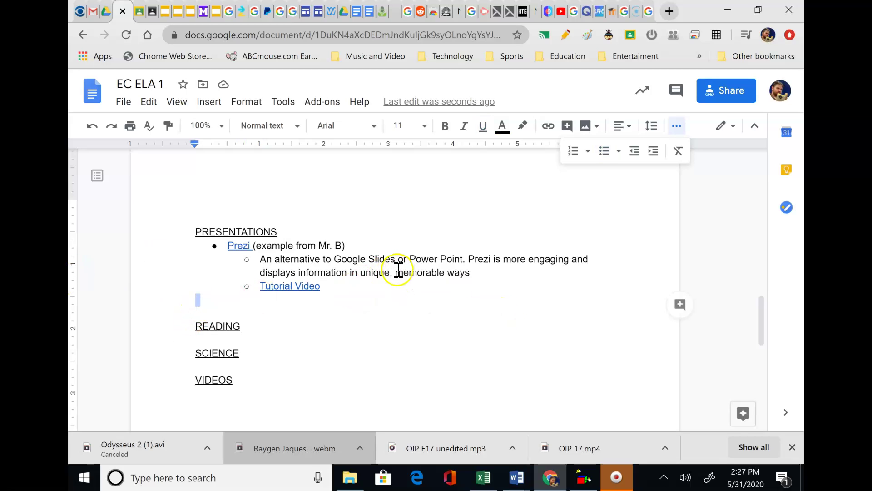
# Copy the Screencast-O-Matic website address from the browser's address bar and return to EC ELA 1.
pyautogui.click(625, 13)
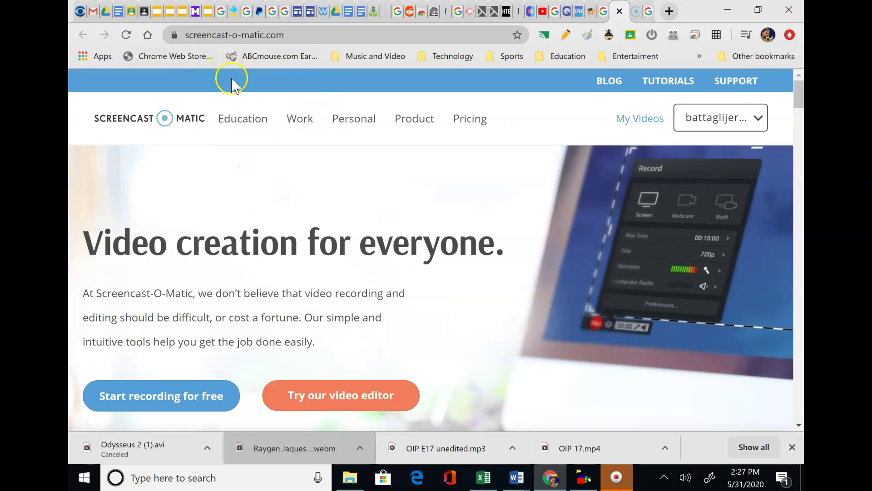
pyautogui.click(296, 36)
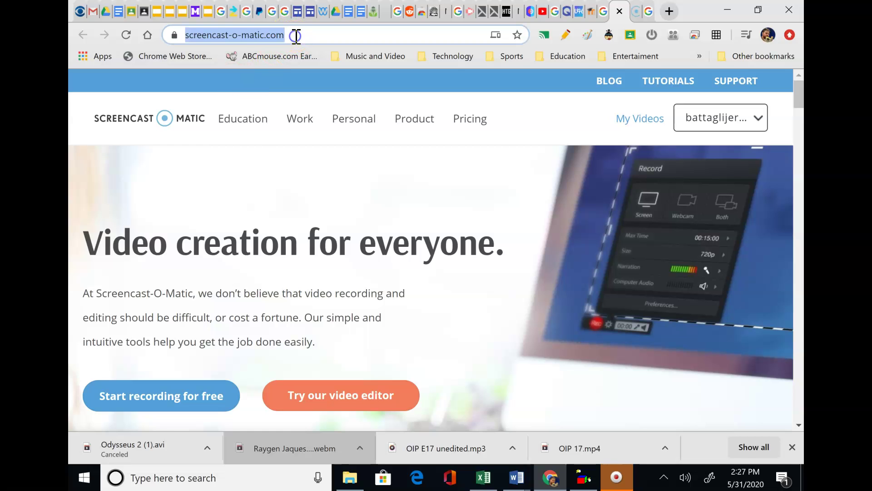
pyautogui.rightClick(240, 35)
pyautogui.click(271, 130)
pyautogui.click(119, 10)
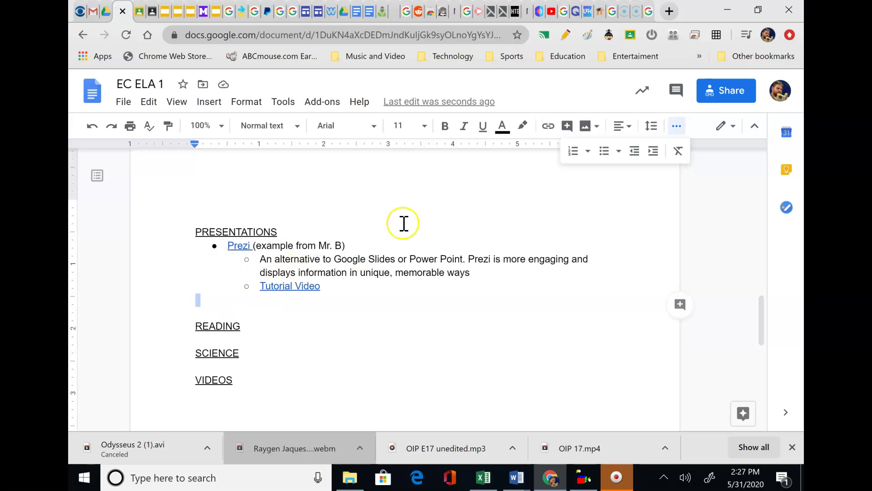
# Insert blank lines below the Prezi entry and start a bulleted line above READING.
pyautogui.press('Return')
pyautogui.press('Return')
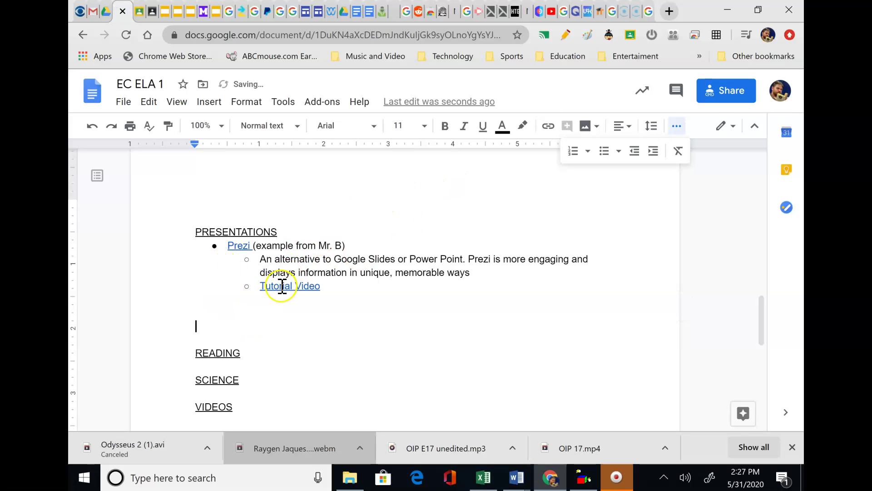
pyautogui.press('Up')
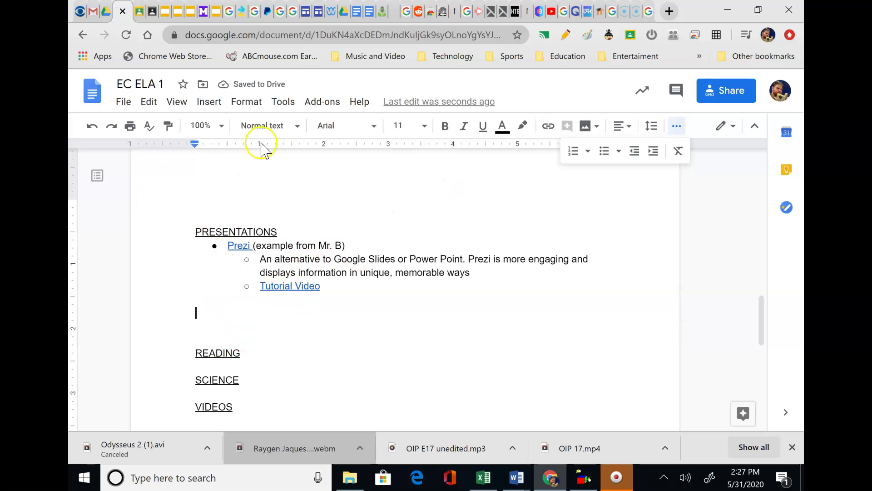
pyautogui.click(562, 184)
pyautogui.click(630, 131)
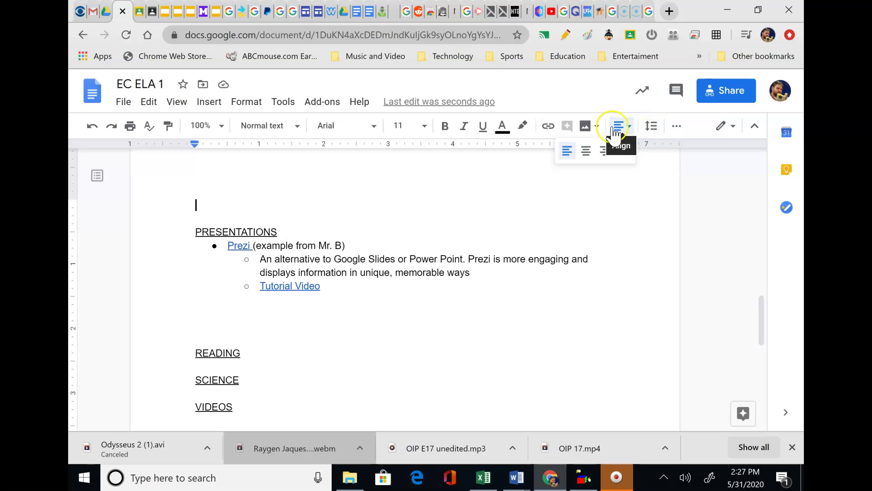
pyautogui.click(625, 126)
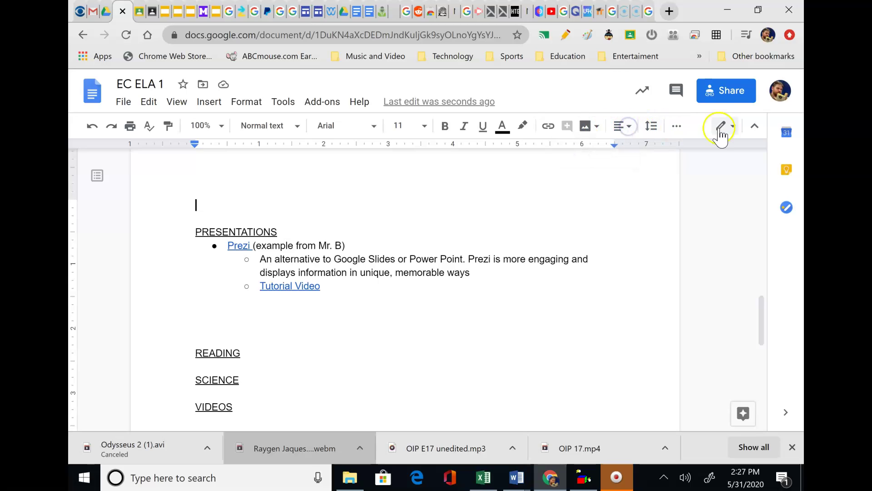
pyautogui.click(677, 126)
pyautogui.click(607, 152)
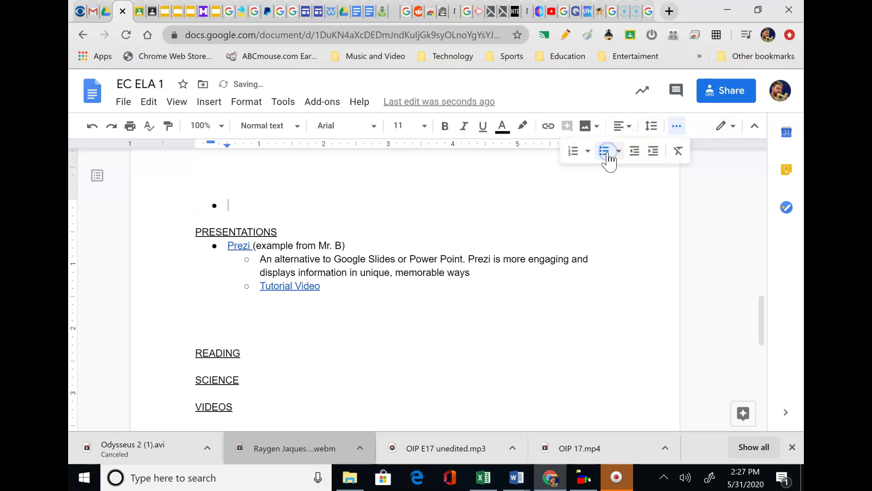
pyautogui.click(607, 152)
pyautogui.click(259, 327)
pyautogui.click(607, 153)
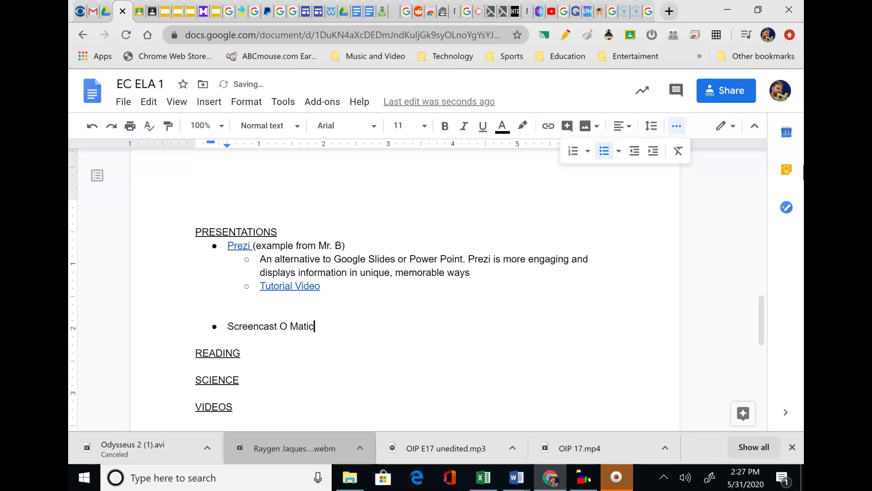
# Link the Screencast O Matic name to the copied Screencast-O-Matic website address.
pyautogui.moveTo(315, 326); pyautogui.dragTo(228, 325)
pyautogui.rightClick(255, 327)
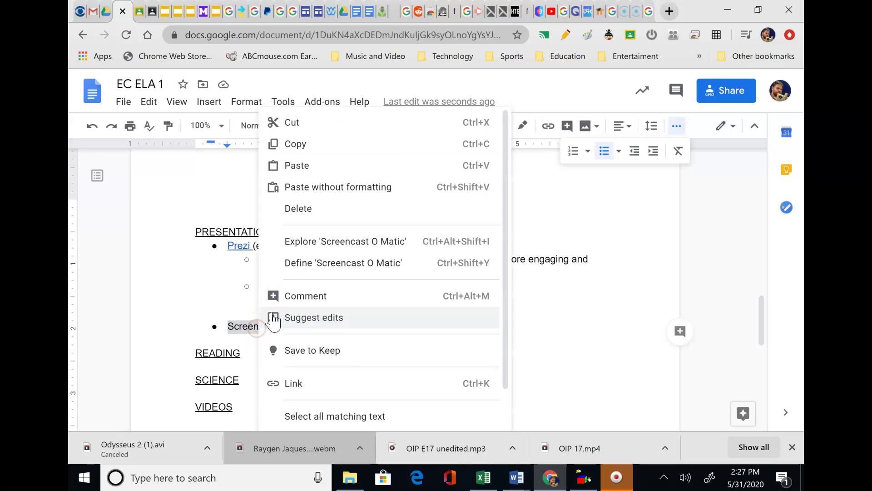
pyautogui.click(300, 383)
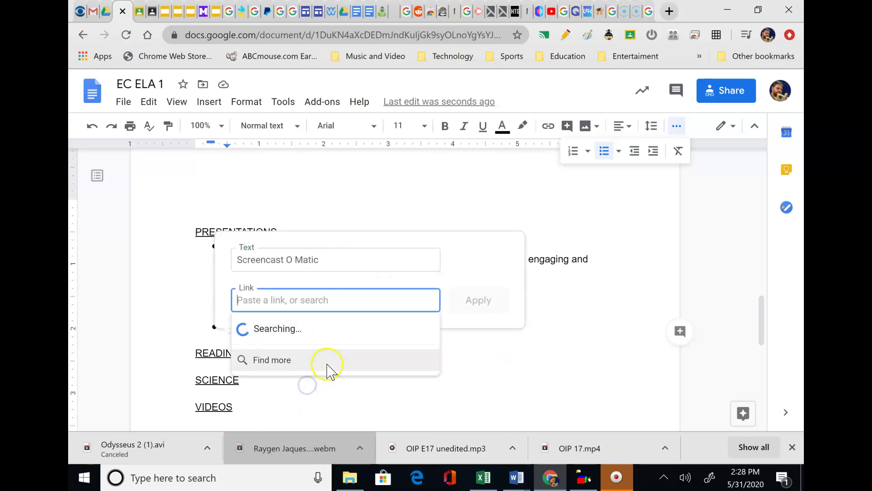
pyautogui.hotkey('ctrl', 'v')
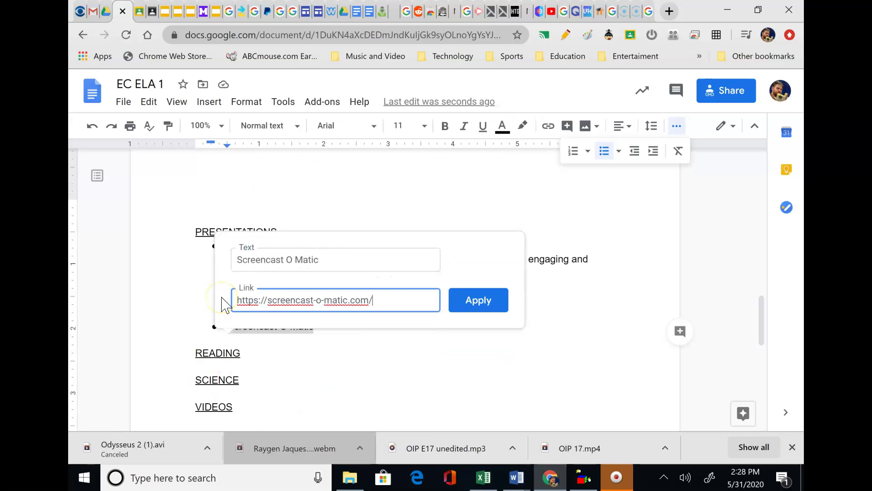
pyautogui.click(473, 302)
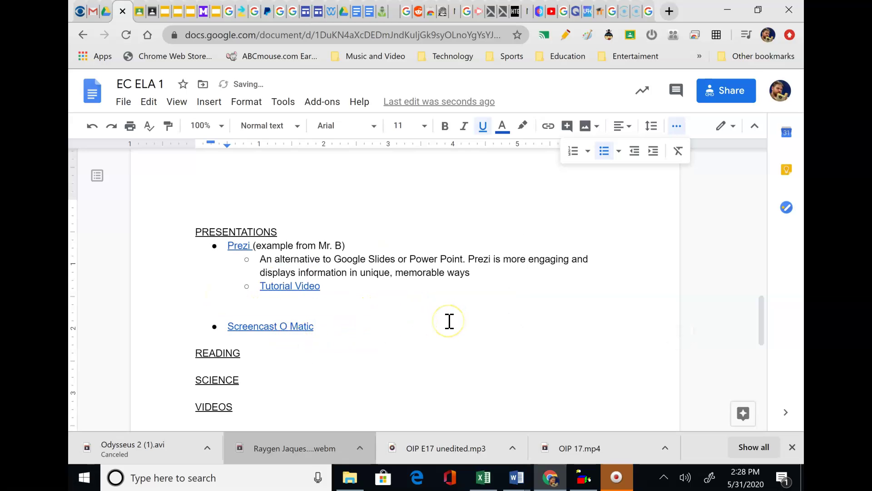
# Add an indented sub-bullet: an easy way to voice-record presentations and upload them to Youtube.
pyautogui.press('Return')
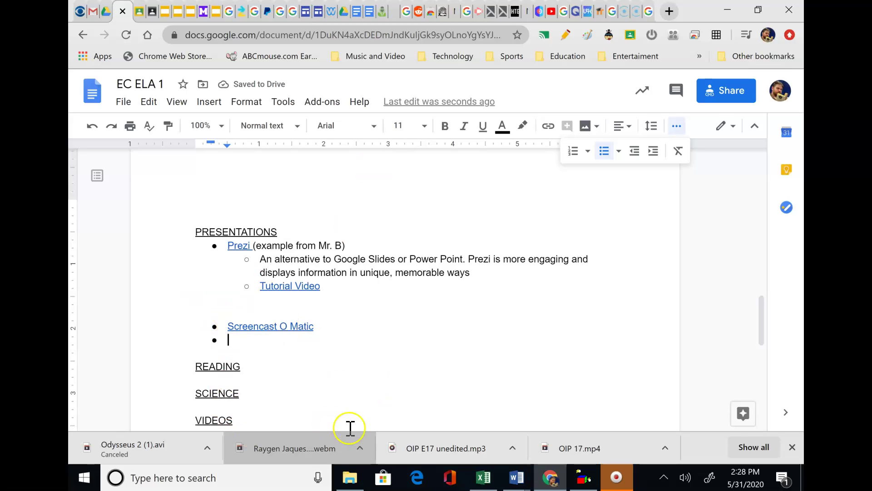
pyautogui.press('Tab')
pyautogui.write('A')
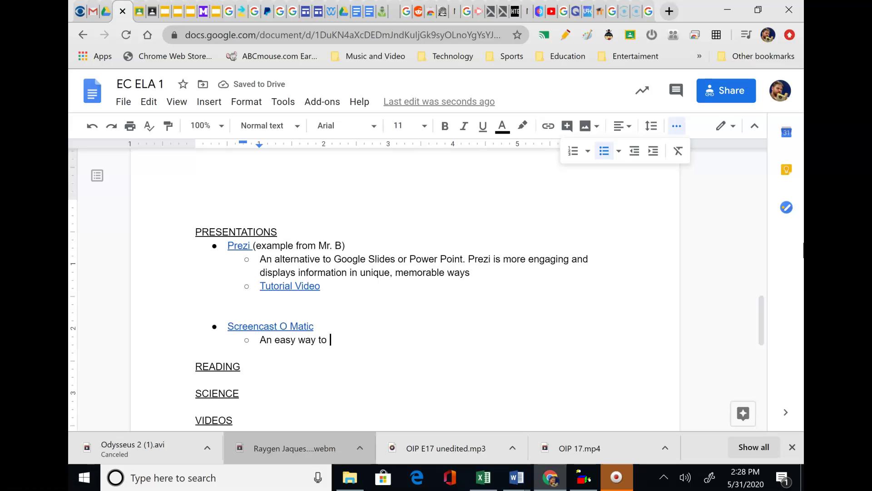
pyautogui.write('n easy way to re')
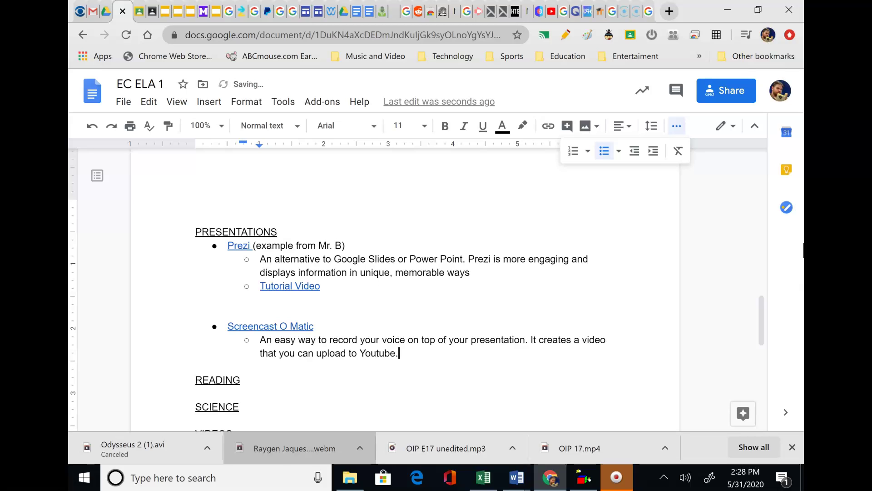
pyautogui.press('Return')
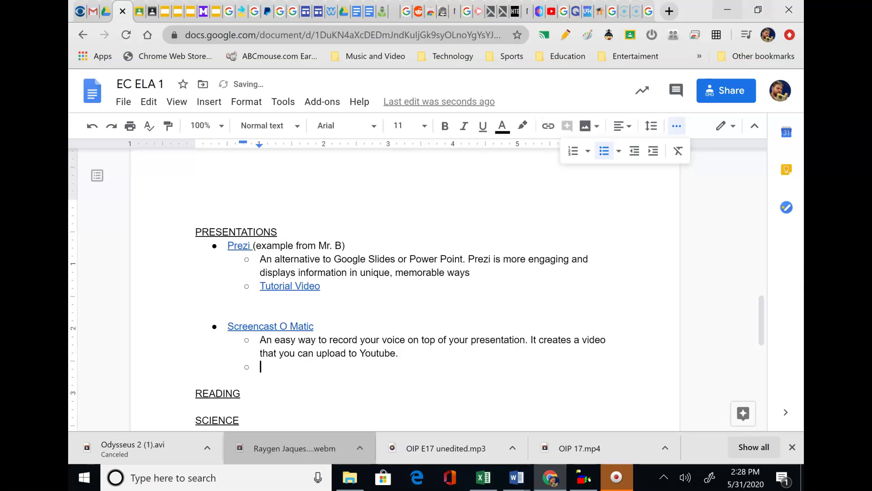
# Open the TUTORIALS page on the Screencast-O-Matic website and scroll through it.
pyautogui.click(620, 11)
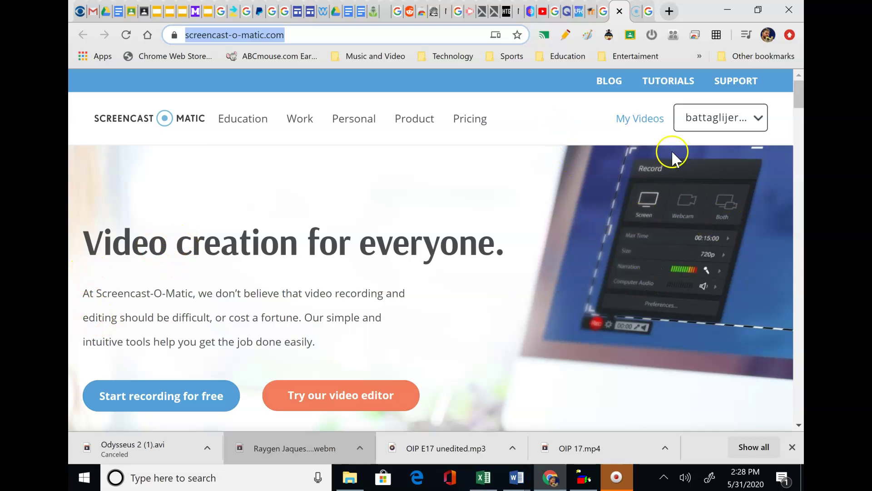
pyautogui.click(668, 81)
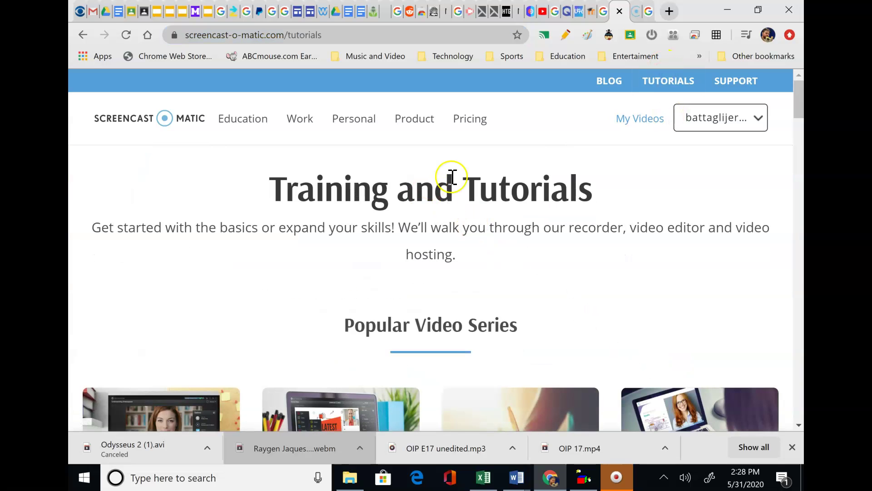
pyautogui.scroll(-8, 452, 177)
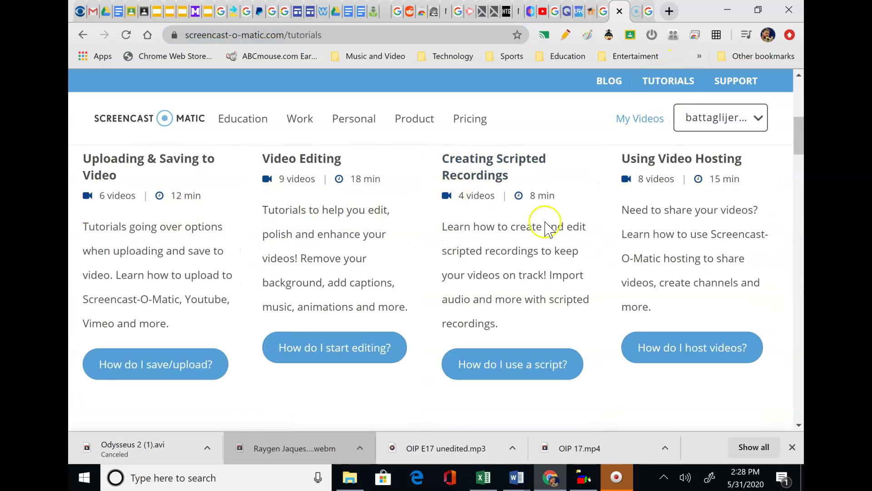
pyautogui.scroll(-5, 552, 236)
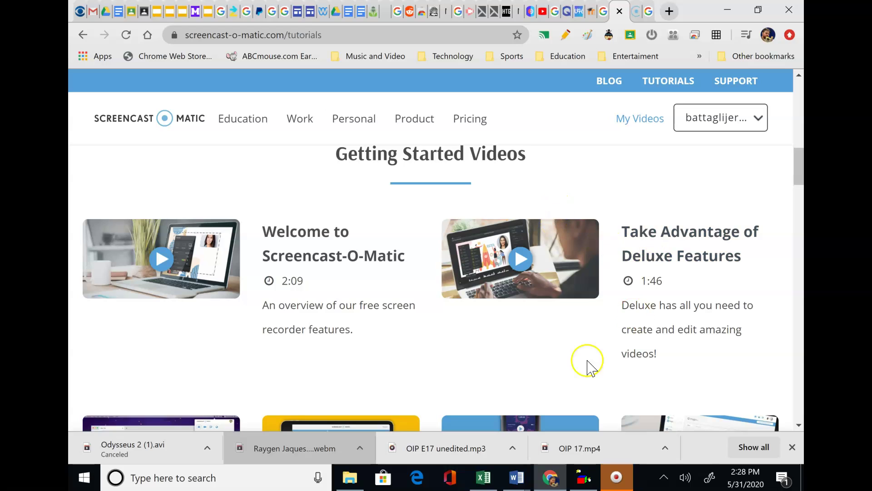
pyautogui.scroll(-3, 448, 358)
pyautogui.scroll(2, 450, 357)
pyautogui.scroll(-2, 451, 354)
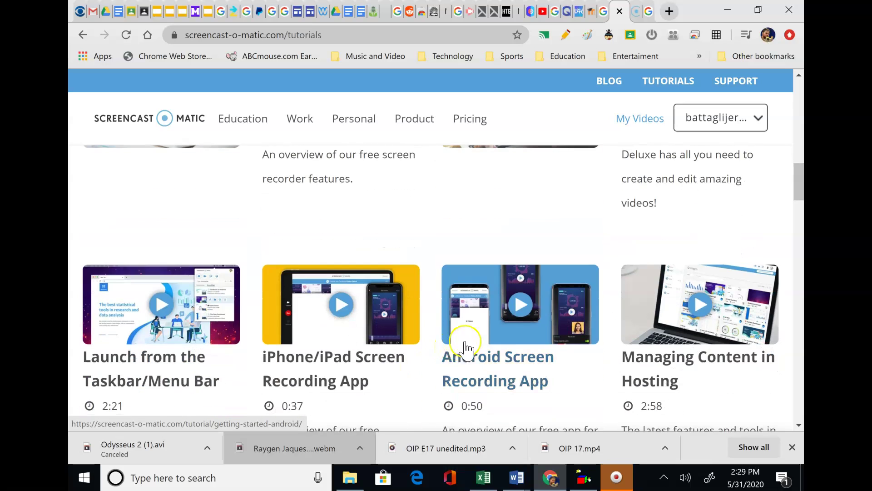
pyautogui.scroll(-4, 454, 353)
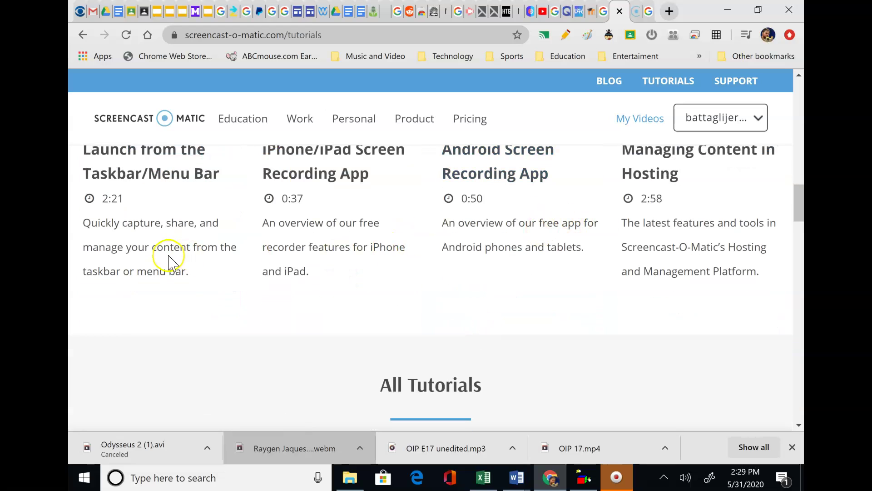
pyautogui.scroll(3, 473, 214)
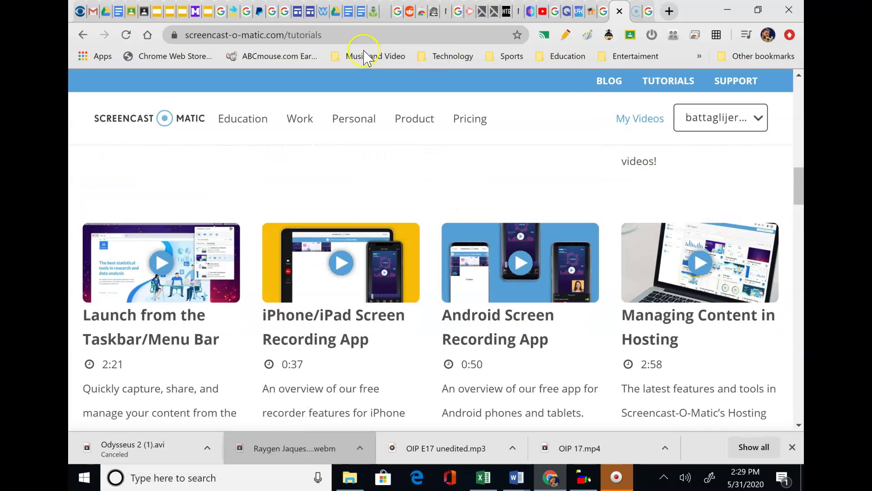
# Copy the tutorials page address and return to the EC ELA 1 document.
pyautogui.click(279, 35)
pyautogui.rightClick(279, 35)
pyautogui.click(313, 129)
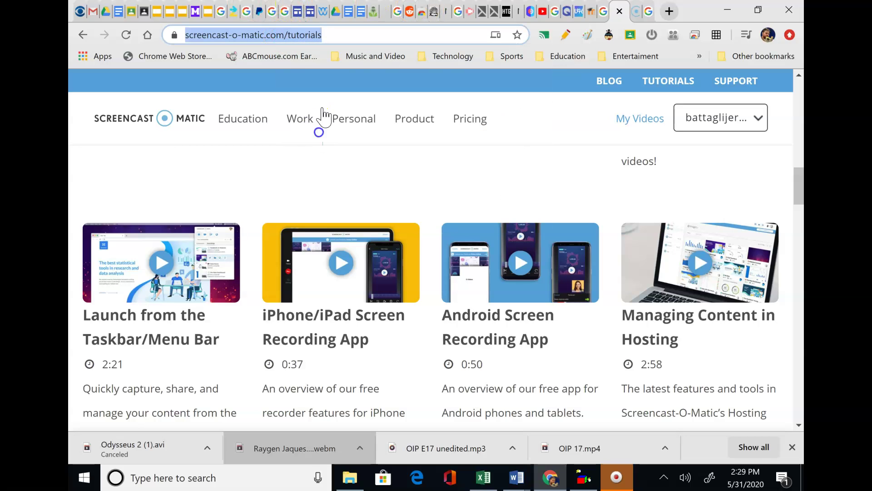
pyautogui.click(122, 17)
pyautogui.click(786, 334)
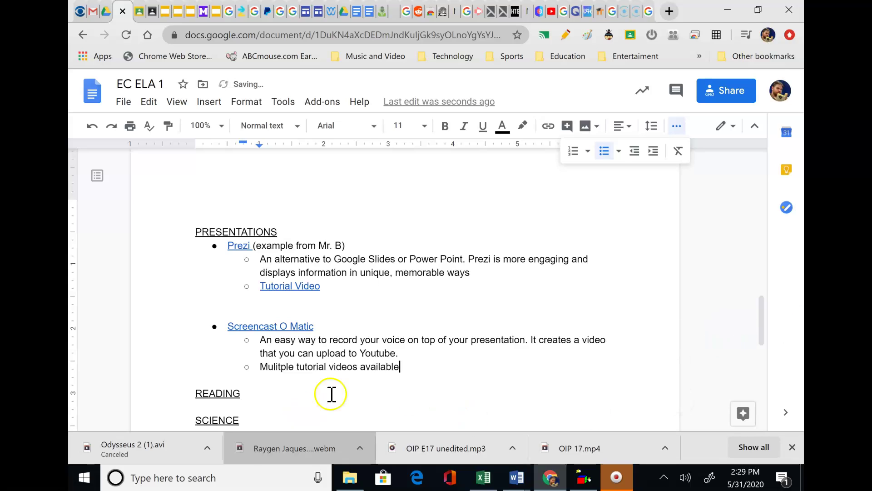
# Link 'tutorial videos' in the 'Mulitple tutorial videos available' sub-bullet to the tutorials page.
pyautogui.moveTo(358, 368); pyautogui.dragTo(296, 368)
pyautogui.rightClick(315, 367)
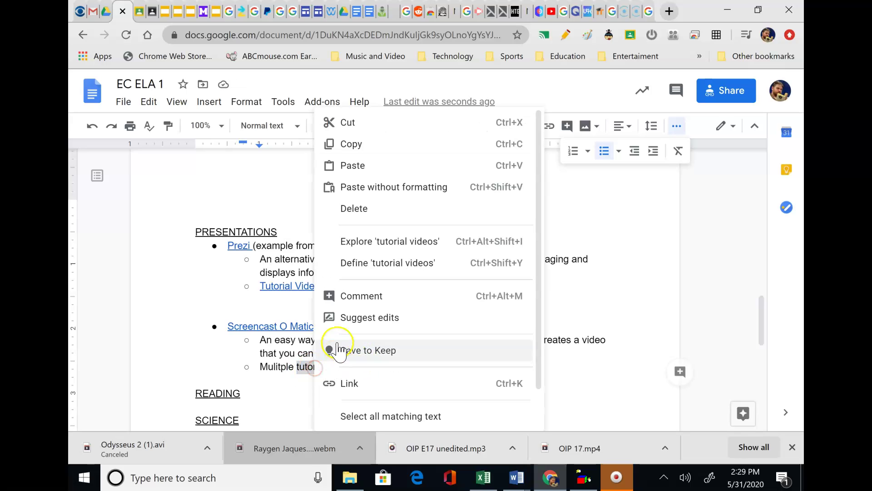
pyautogui.click(343, 381)
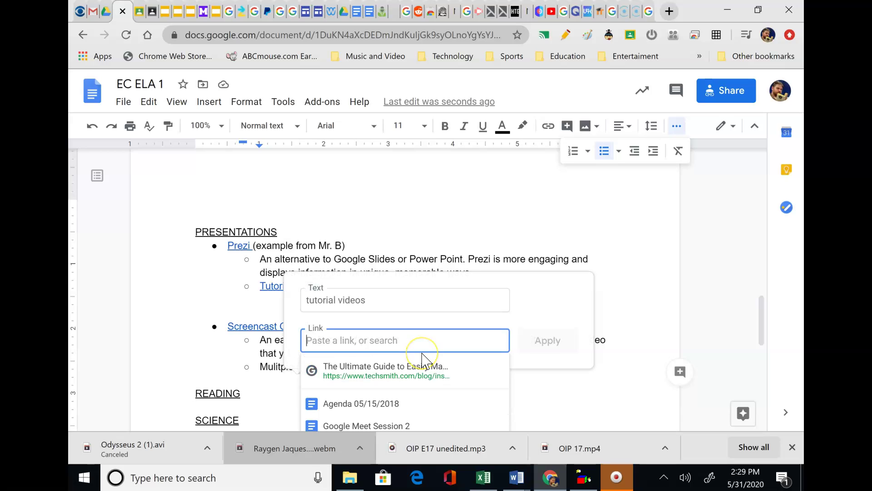
pyautogui.hotkey('ctrl', 'v')
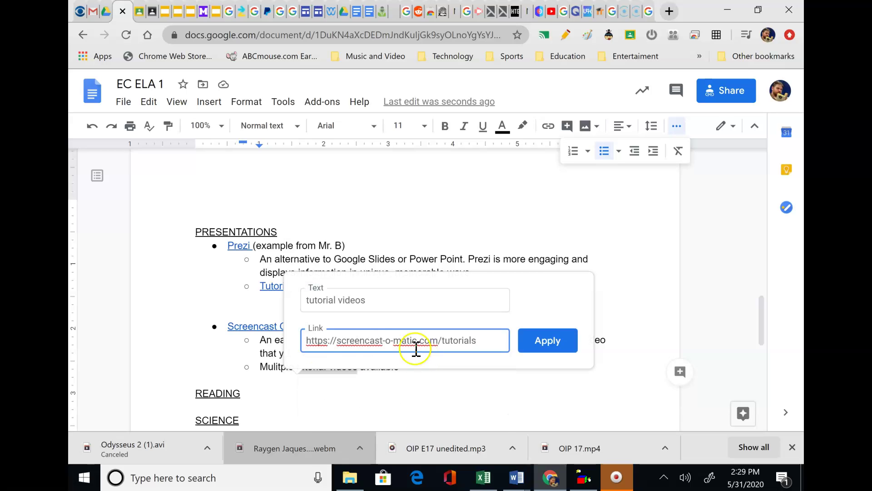
pyautogui.click(542, 349)
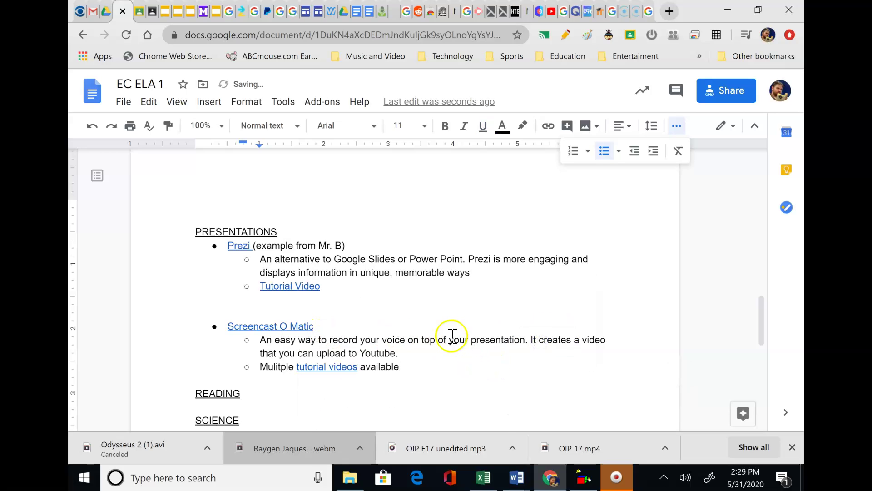
pyautogui.press('Return')
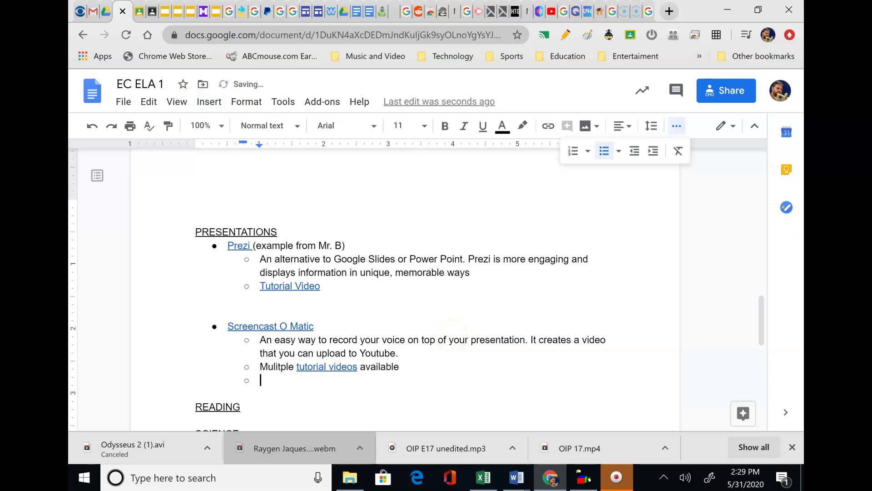
# Open and play the Welcome to Screencast-O-Matic video from the tutorials page.
pyautogui.click(626, 11)
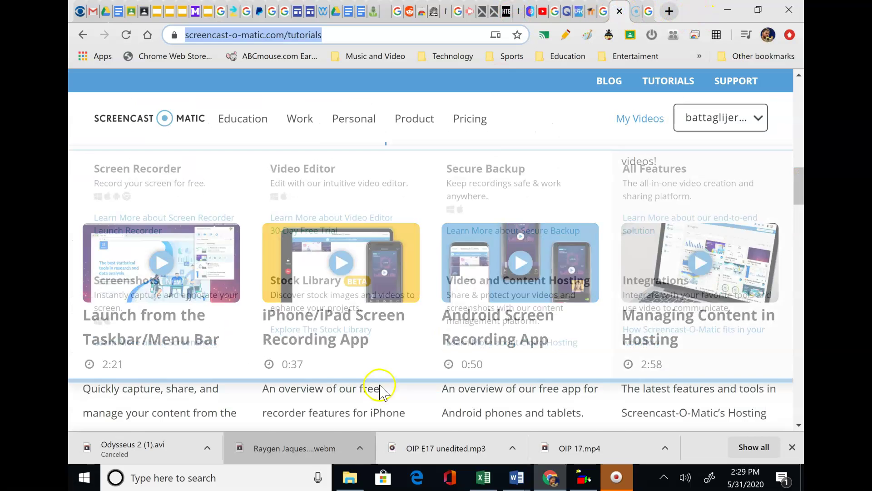
pyautogui.scroll(5, 559, 209)
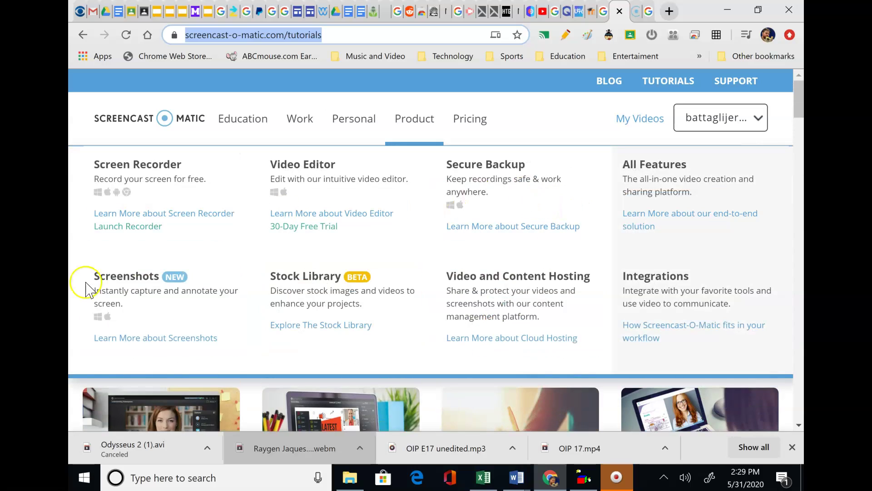
pyautogui.scroll(-7, 555, 289)
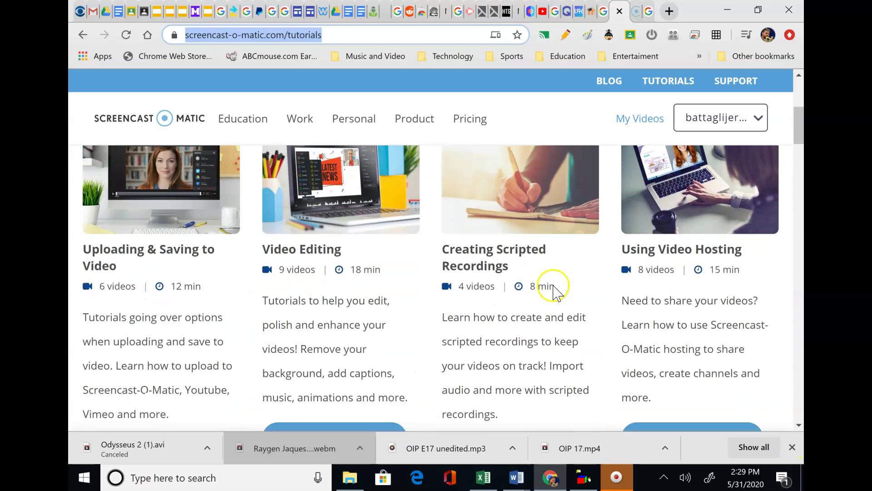
pyautogui.scroll(-6, 552, 289)
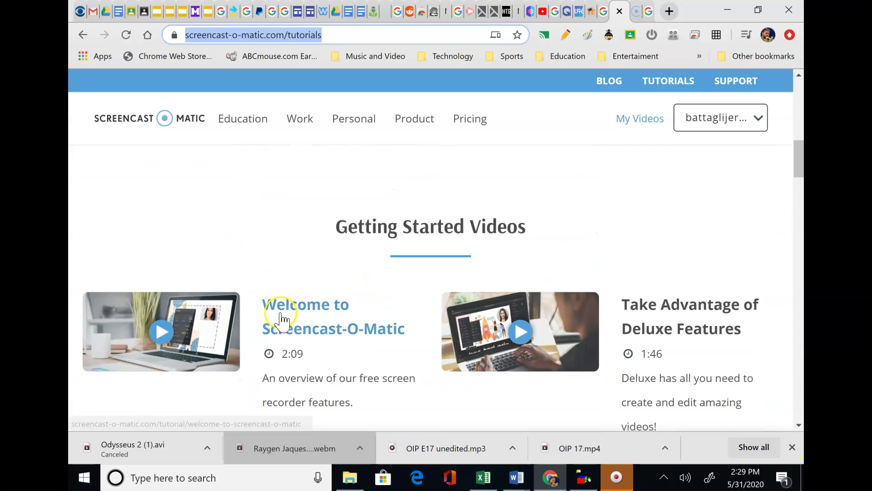
pyautogui.click(190, 329)
pyautogui.scroll(-3, 539, 291)
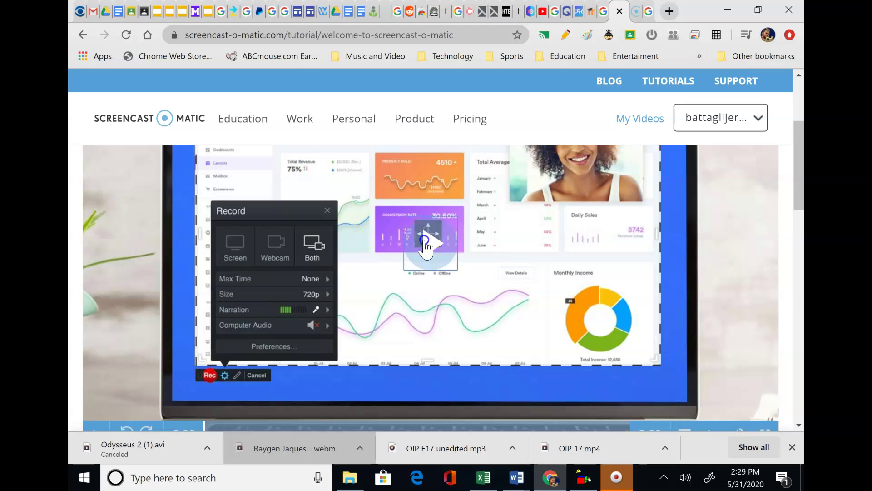
pyautogui.click(440, 246)
pyautogui.scroll(-3, 512, 254)
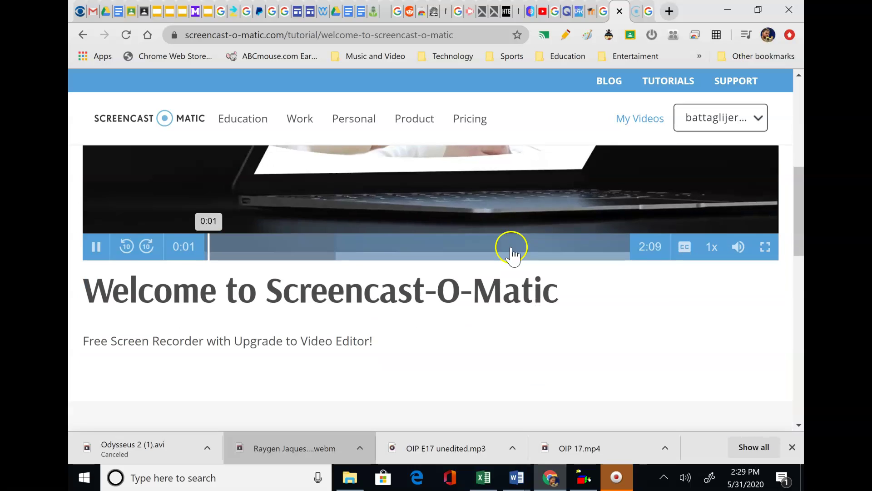
pyautogui.scroll(2, 101, 357)
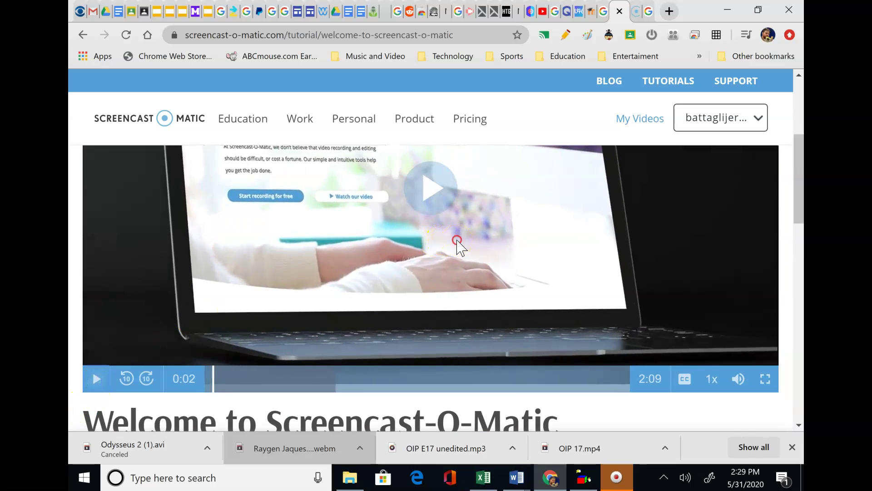
# Copy the welcome video's address and return to the EC ELA 1 document.
pyautogui.rightClick(456, 239)
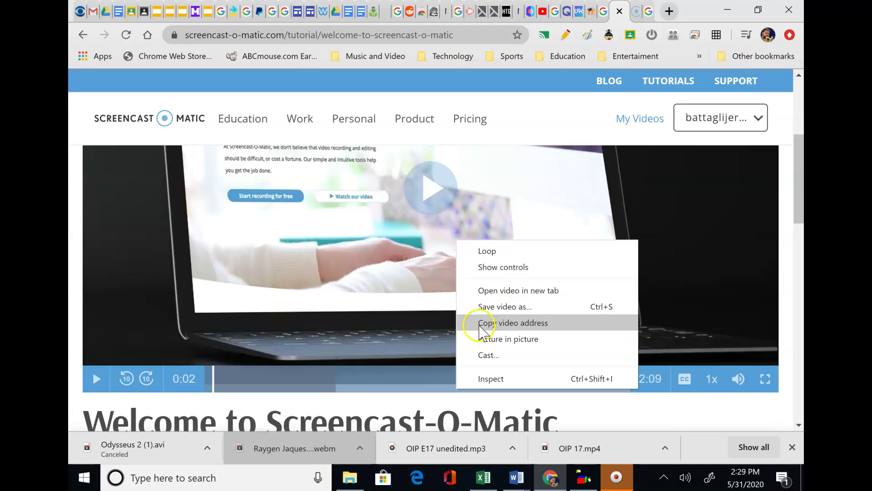
pyautogui.click(500, 323)
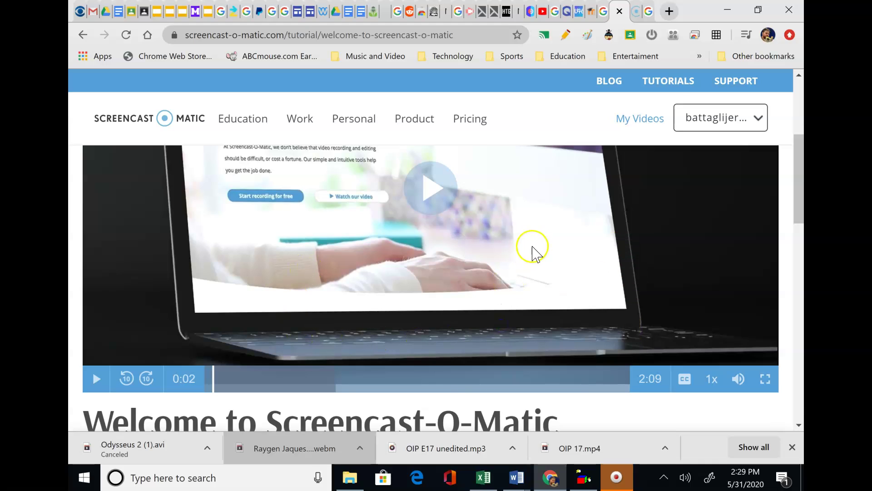
pyautogui.click(119, 13)
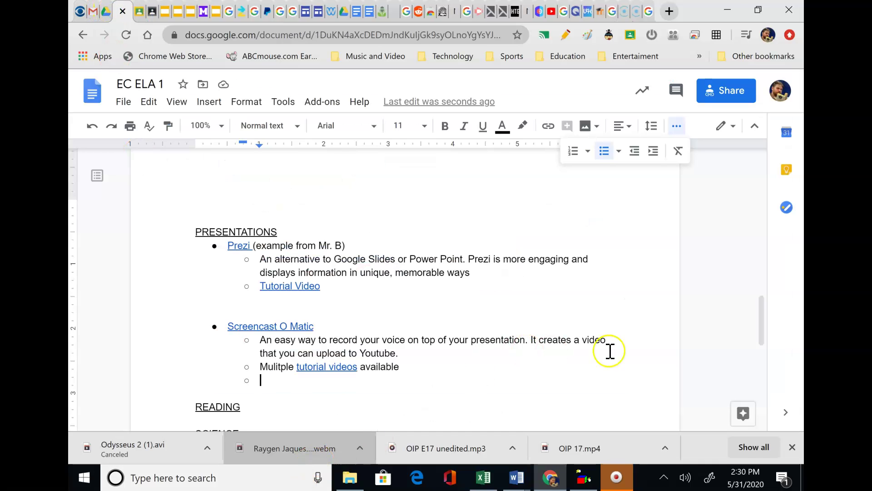
# Type 'Welome video' in the empty sub-bullet and link it to the copied video address.
pyautogui.write('Welome video')
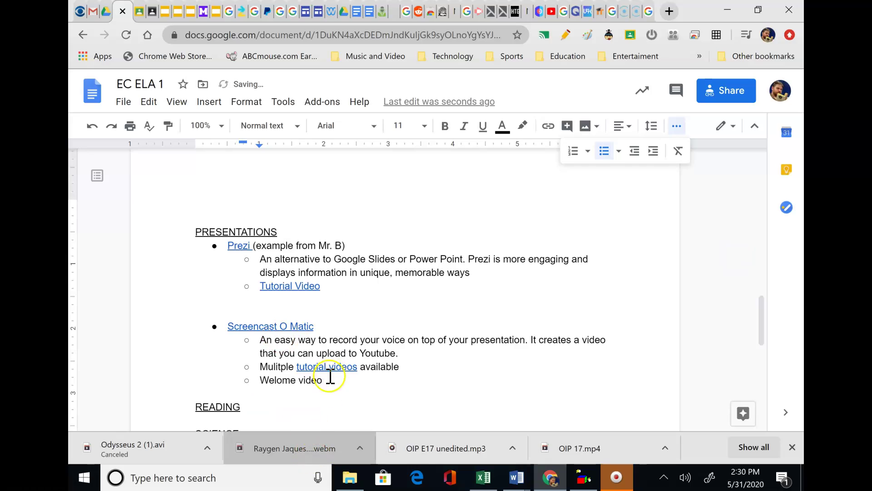
pyautogui.moveTo(303, 382); pyautogui.dragTo(265, 382)
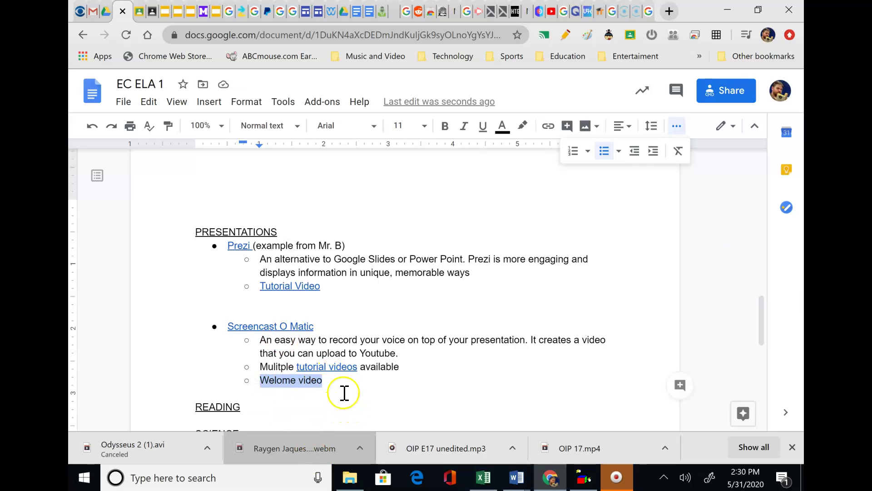
pyautogui.rightClick(268, 384)
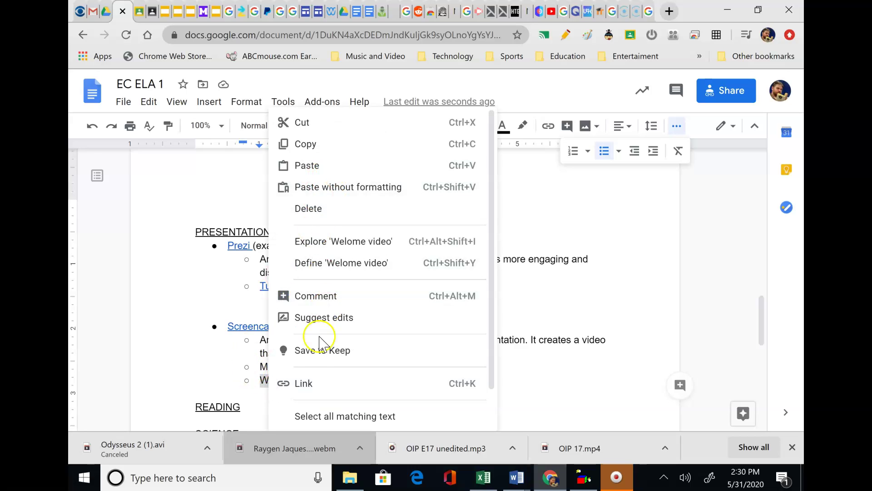
pyautogui.click(311, 382)
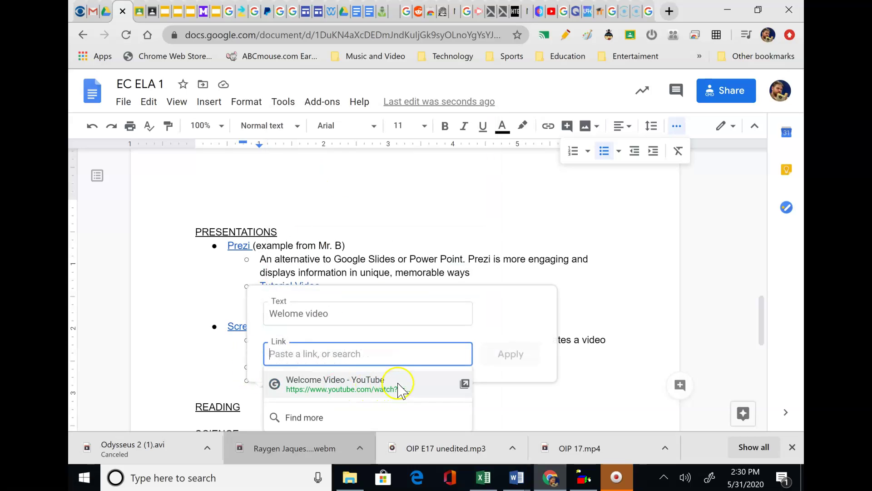
pyautogui.hotkey('ctrl', 'v')
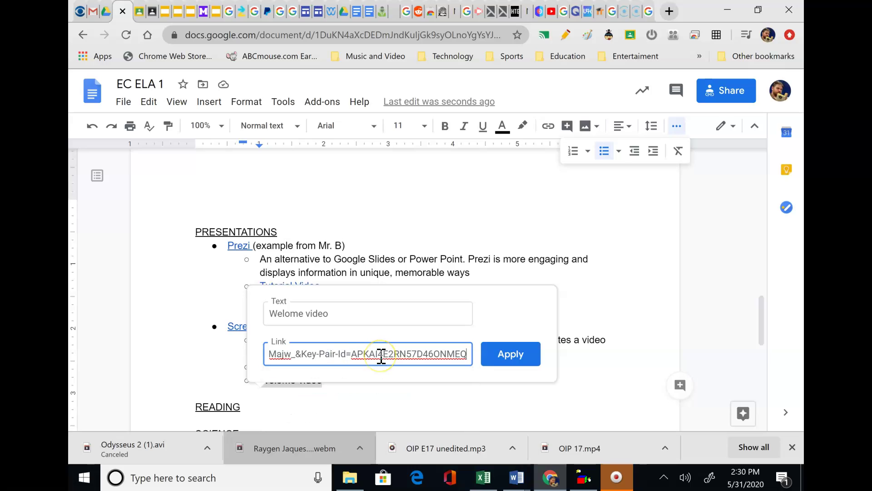
pyautogui.click(510, 359)
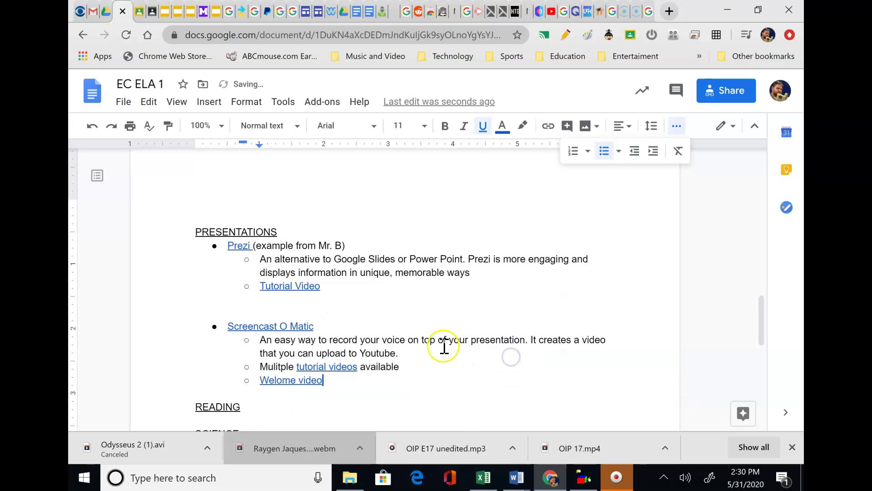
# Load the copied welcome video address in a new tab and play it to verify the link.
pyautogui.click(670, 11)
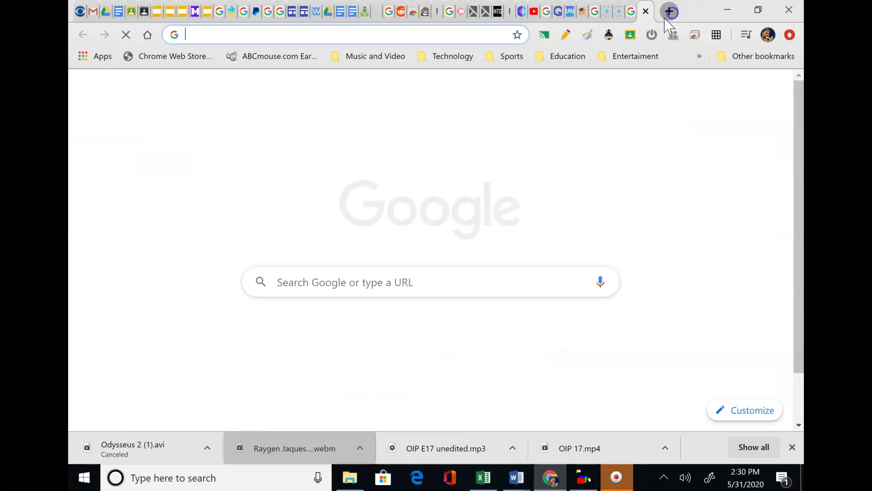
pyautogui.rightClick(311, 32)
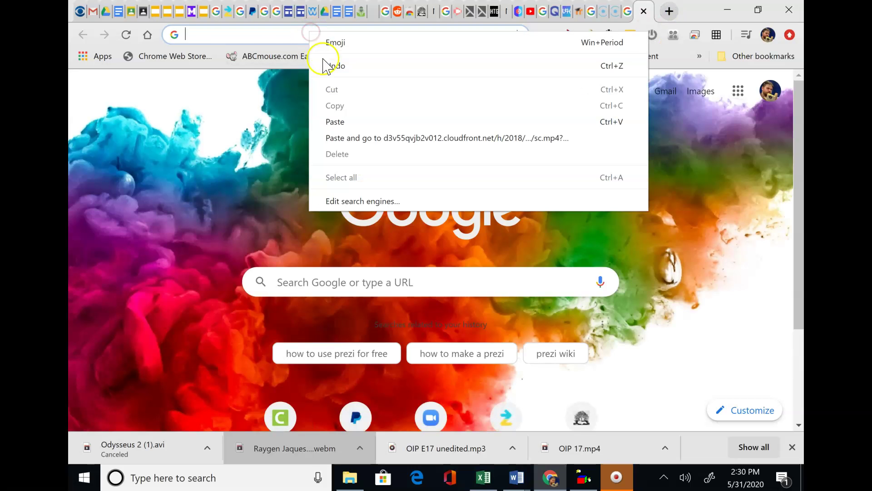
pyautogui.click(335, 121)
pyautogui.press('Return')
pyautogui.click(129, 400)
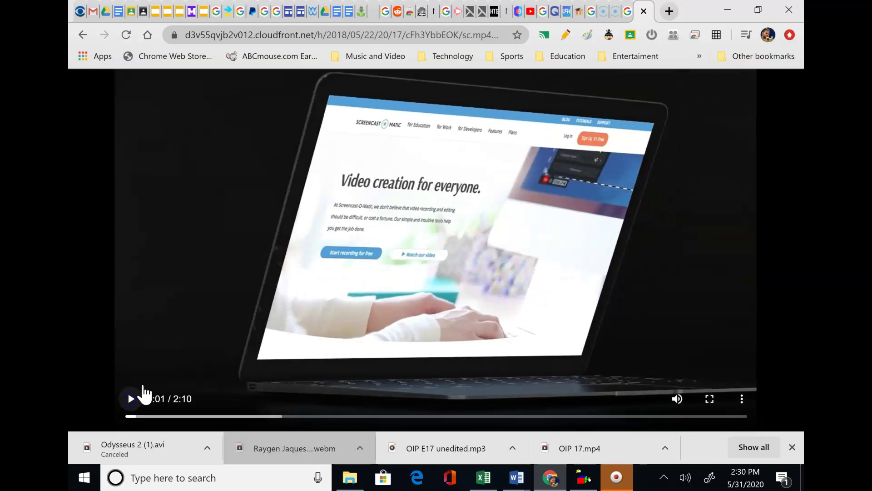
pyautogui.click(119, 11)
pyautogui.click(322, 326)
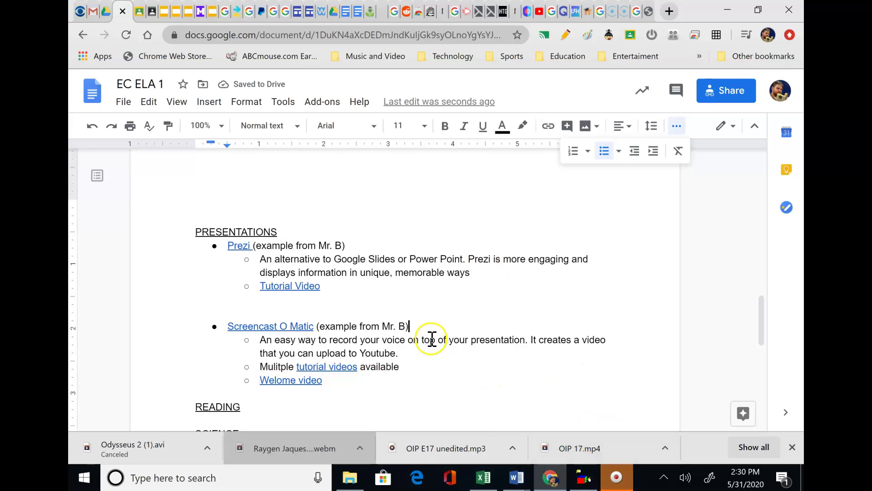
# Scroll to the Screencast O Matic entry and toggle the extra formatting options off and back on.
pyautogui.scroll(4, 432, 339)
pyautogui.scroll(4, 350, 295)
pyautogui.scroll(7, 350, 294)
pyautogui.scroll(-9, 353, 298)
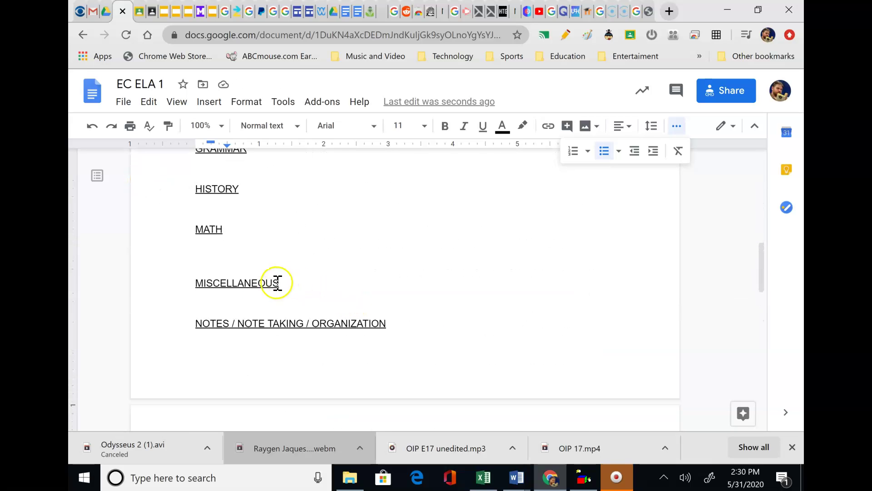
pyautogui.doubleClick(246, 298)
pyautogui.scroll(3, 466, 314)
pyautogui.scroll(-10, 479, 290)
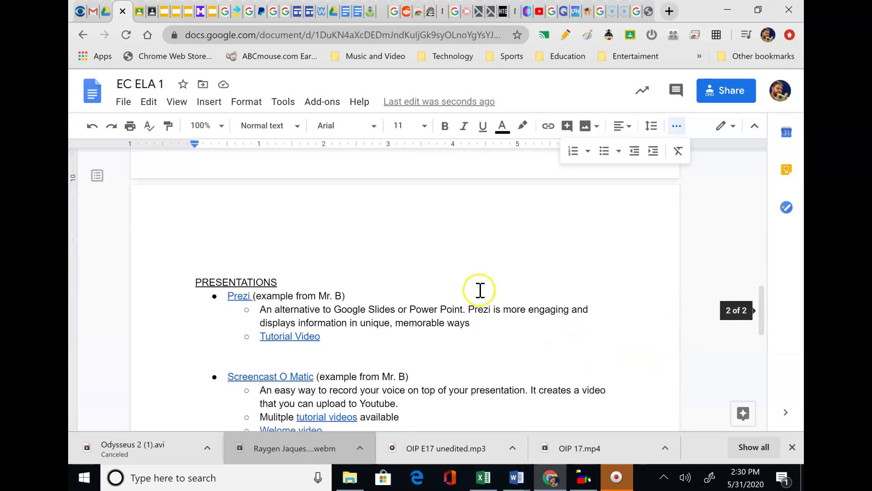
pyautogui.scroll(4, 485, 287)
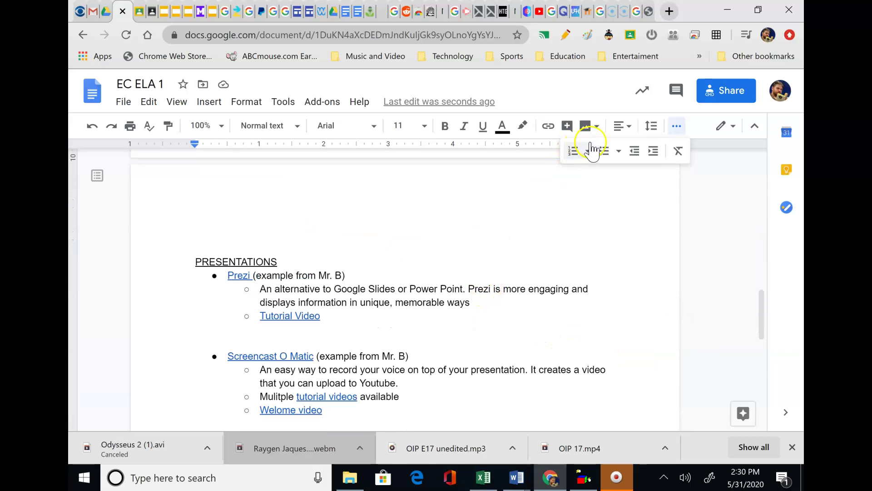
pyautogui.click(677, 125)
pyautogui.click(680, 129)
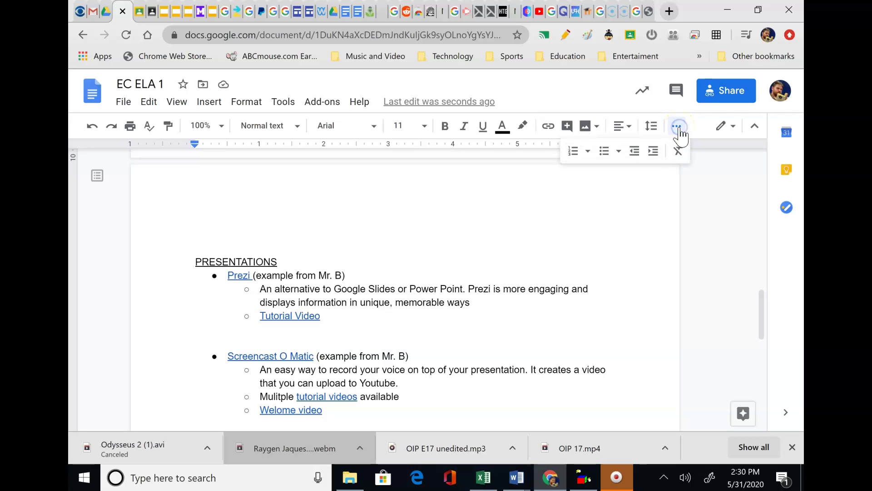
# Select the empty line between the MATH and MISCELLANEOUS headings.
pyautogui.click(499, 192)
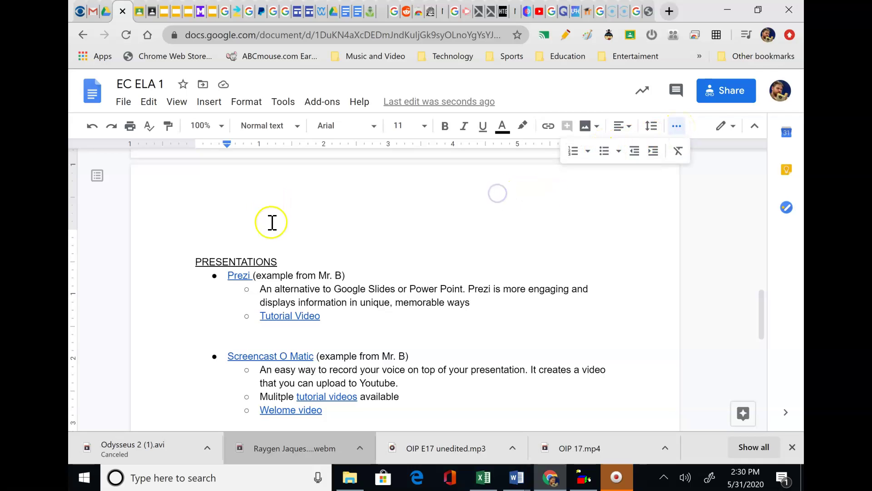
pyautogui.scroll(-1, 254, 289)
pyautogui.scroll(6, 253, 288)
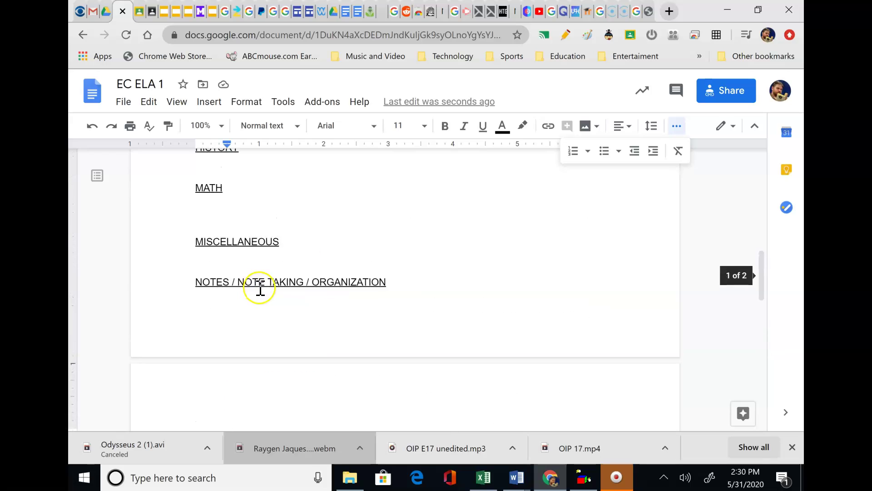
pyautogui.doubleClick(234, 256)
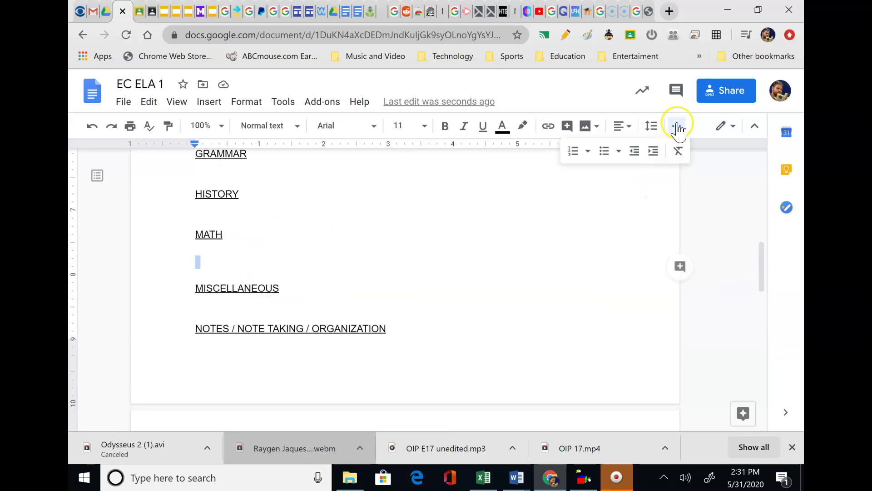
pyautogui.scroll(-6, 516, 288)
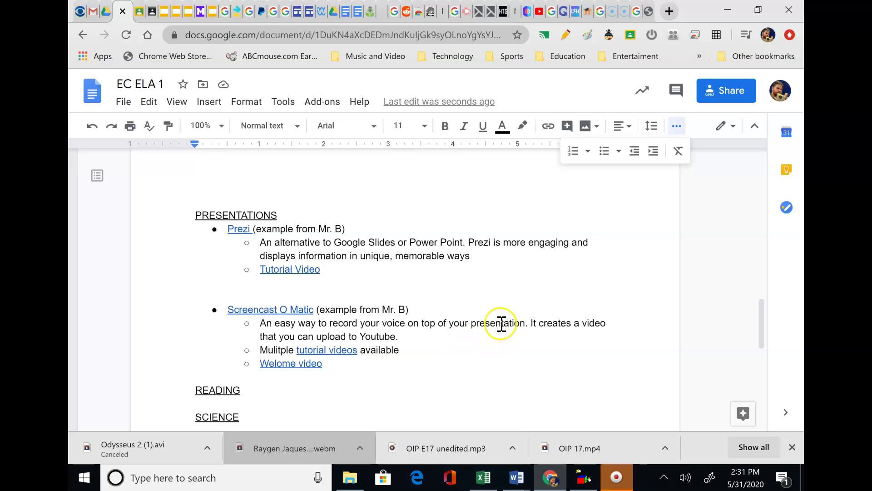
# Select the word 'presentation' and open its context menu, then dismiss it unused.
pyautogui.doubleClick(497, 324)
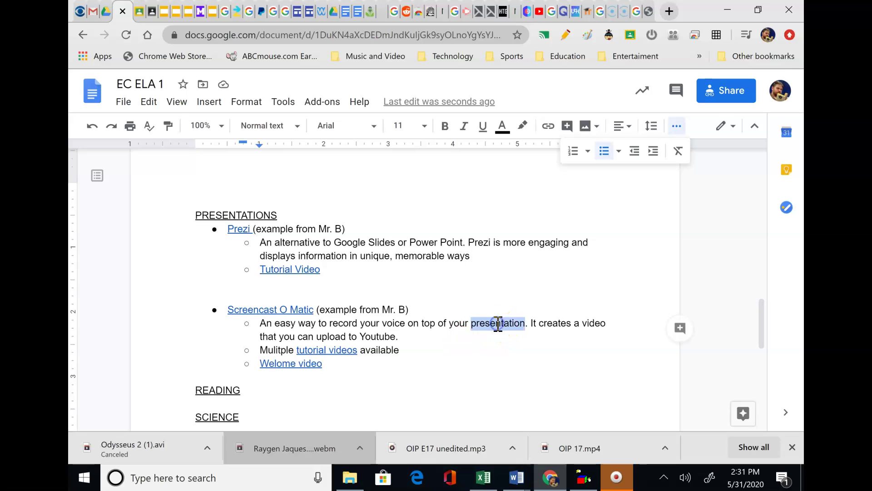
pyautogui.rightClick(491, 326)
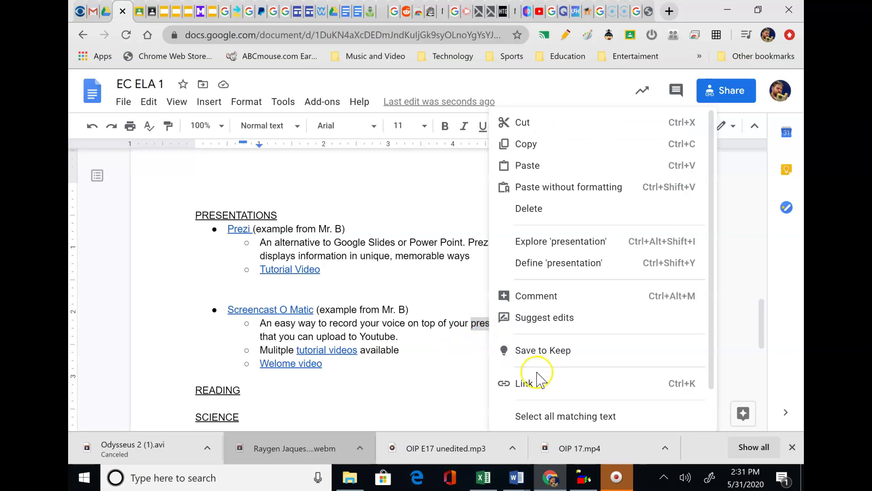
pyautogui.click(465, 395)
# Start a link on 'presentation', abandon it unapplied, and put the caret below READING.
pyautogui.doubleClick(501, 322)
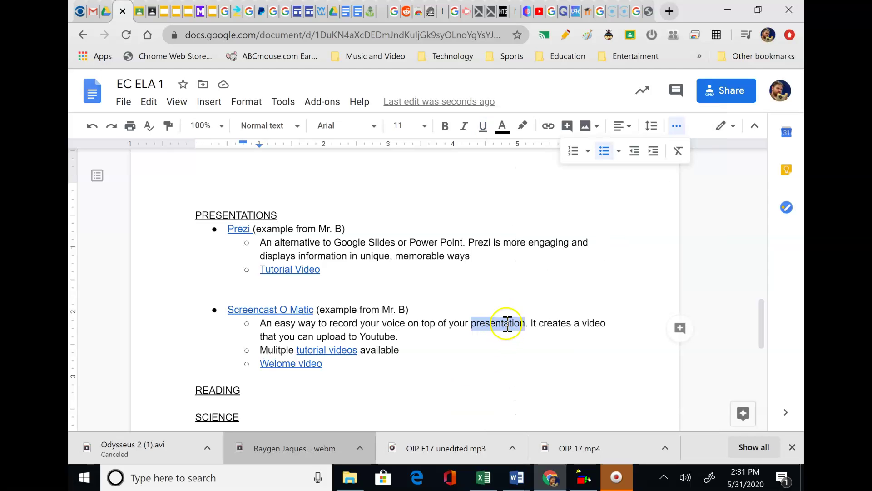
pyautogui.click(549, 127)
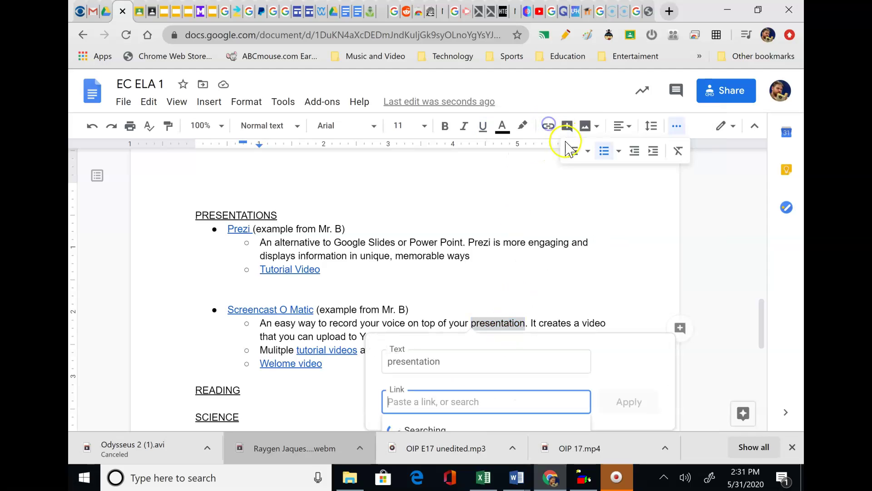
pyautogui.scroll(-3, 450, 359)
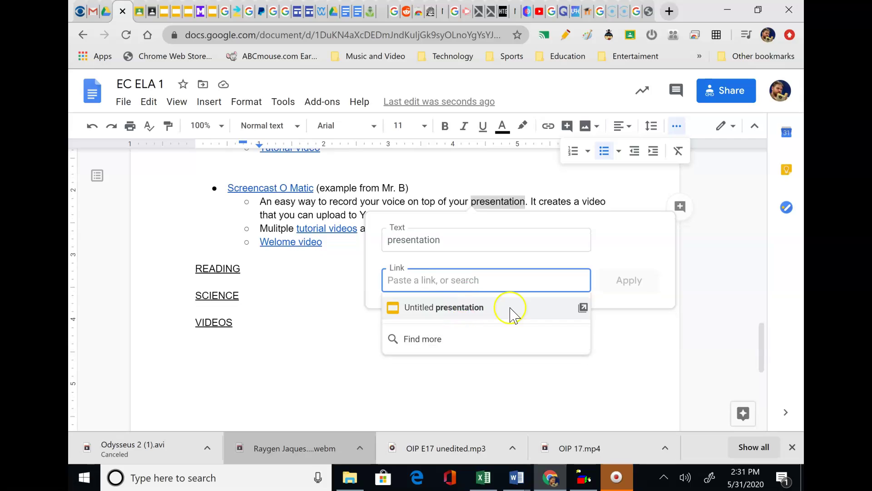
pyautogui.click(315, 408)
pyautogui.click(510, 282)
pyautogui.scroll(5, 473, 320)
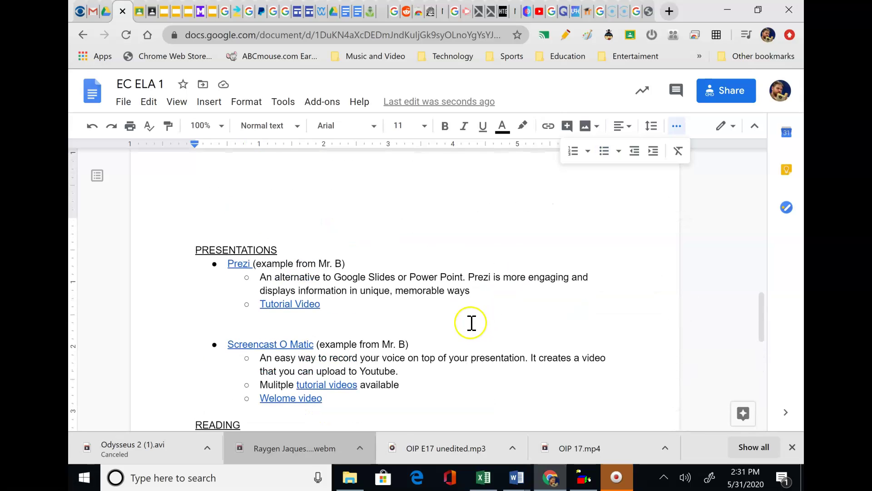
pyautogui.scroll(-3, 409, 295)
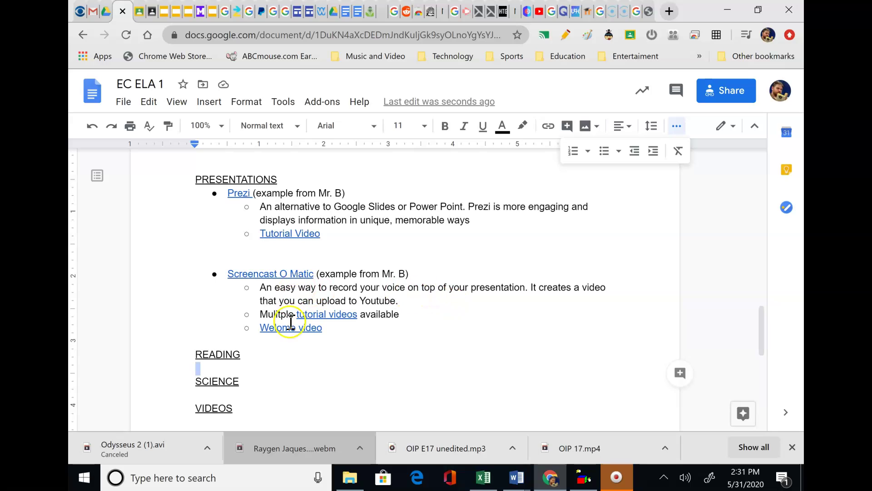
# Place the caret at the end of READING and scroll through the category headings.
pyautogui.click(396, 355)
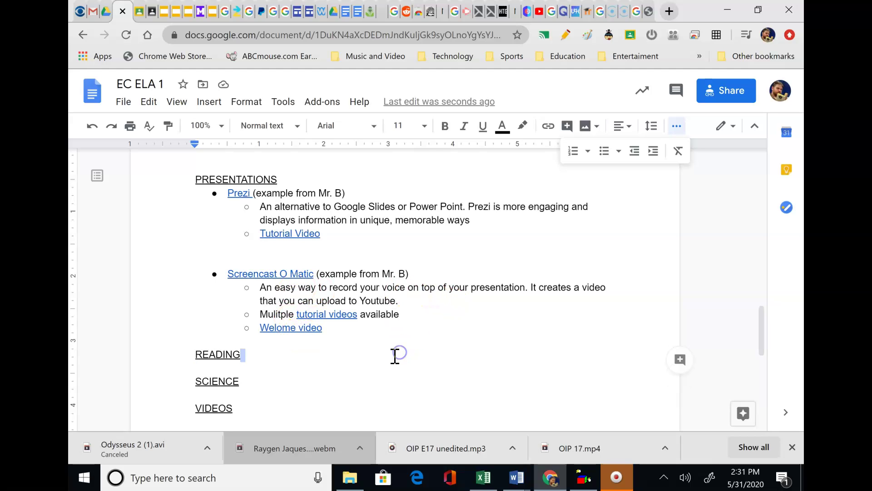
pyautogui.scroll(-3, 395, 355)
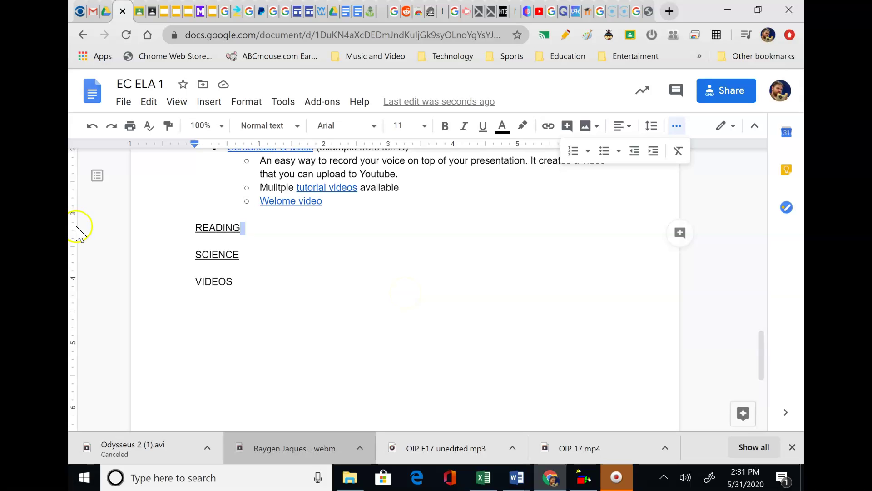
pyautogui.scroll(15, 391, 272)
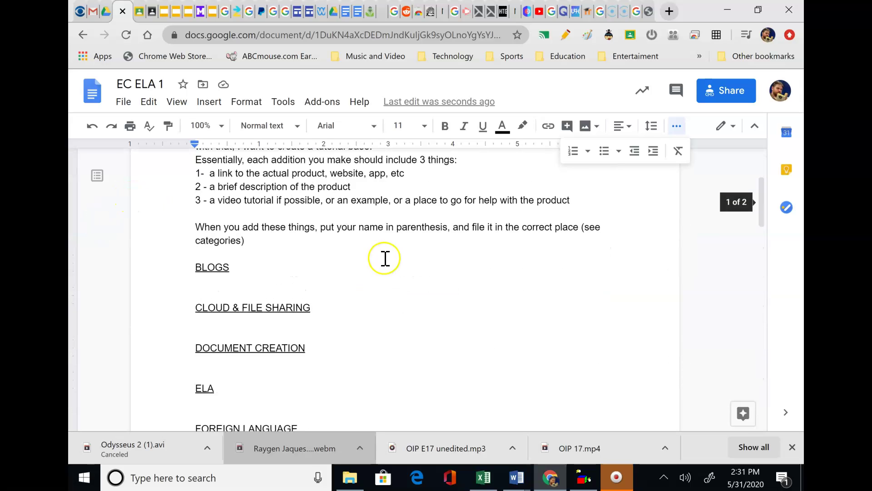
pyautogui.scroll(-1, 384, 257)
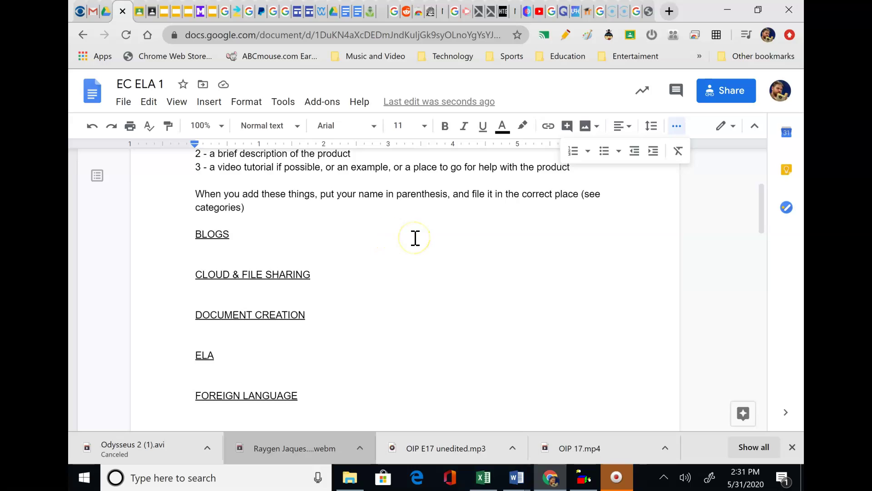
pyautogui.scroll(-3, 334, 294)
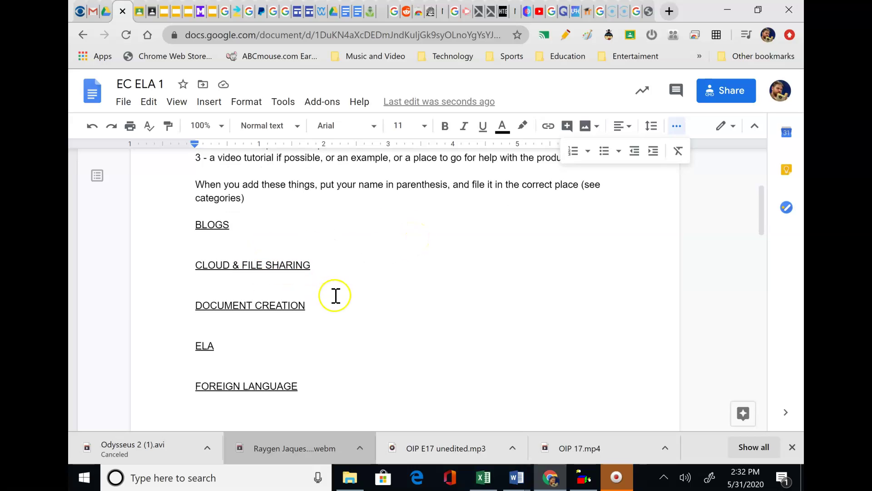
pyautogui.scroll(-3, 337, 296)
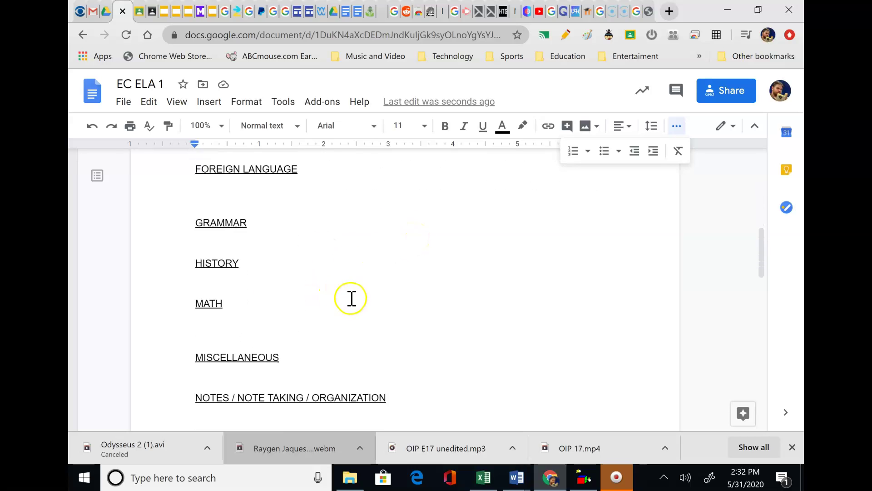
pyautogui.scroll(-2, 359, 288)
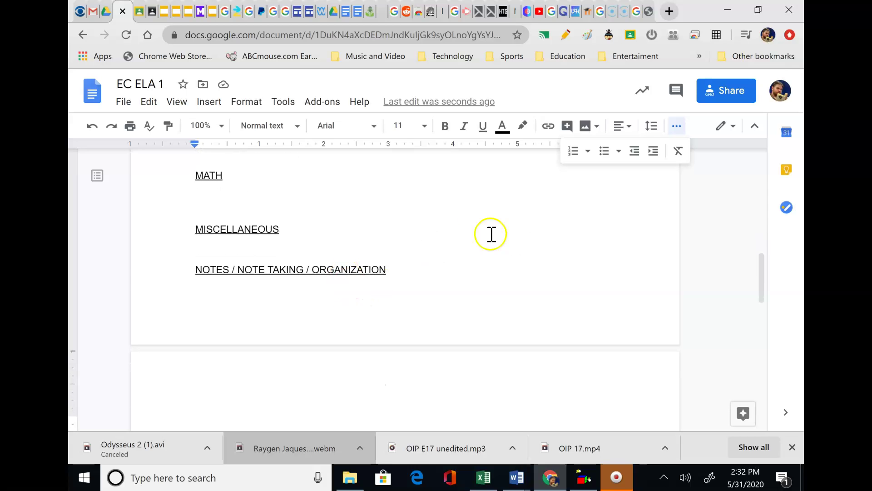
pyautogui.scroll(-4, 241, 273)
pyautogui.scroll(4, 266, 223)
# Open the context menu on the NOTES heading and keep reviewing the document.
pyautogui.rightClick(300, 317)
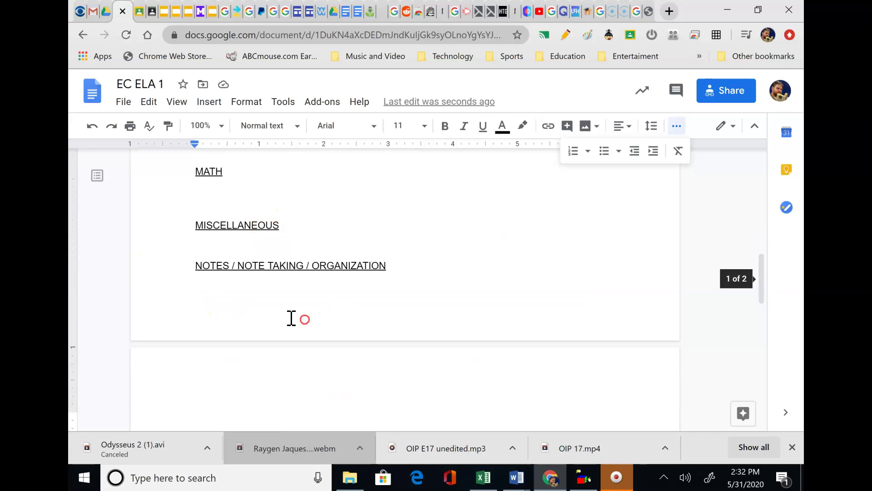
pyautogui.scroll(-5, 273, 309)
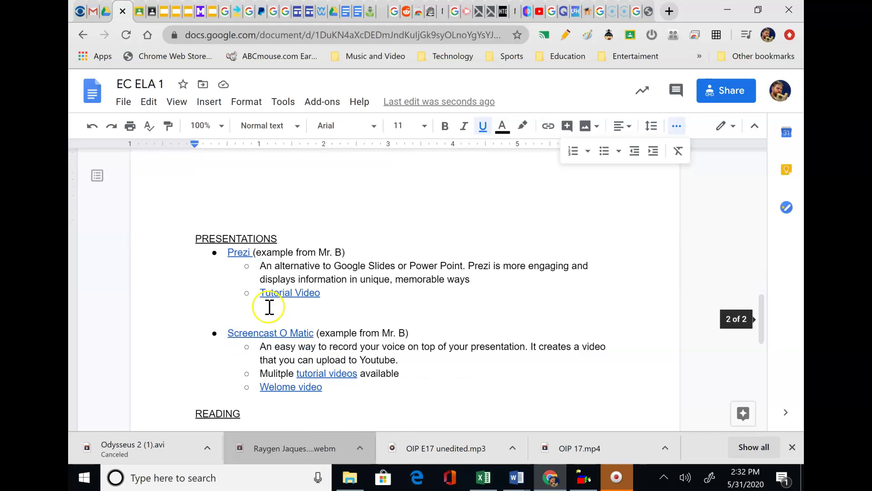
pyautogui.scroll(3, 245, 302)
pyautogui.scroll(-2, 268, 270)
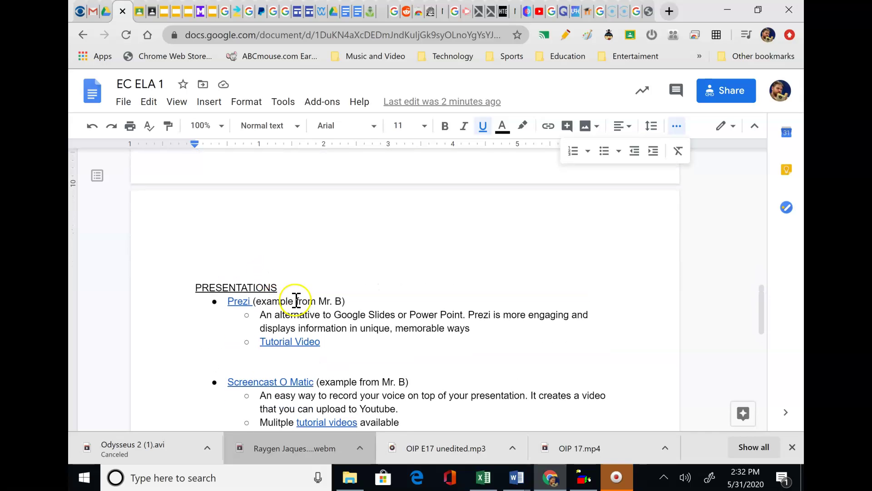
pyautogui.scroll(-2, 331, 308)
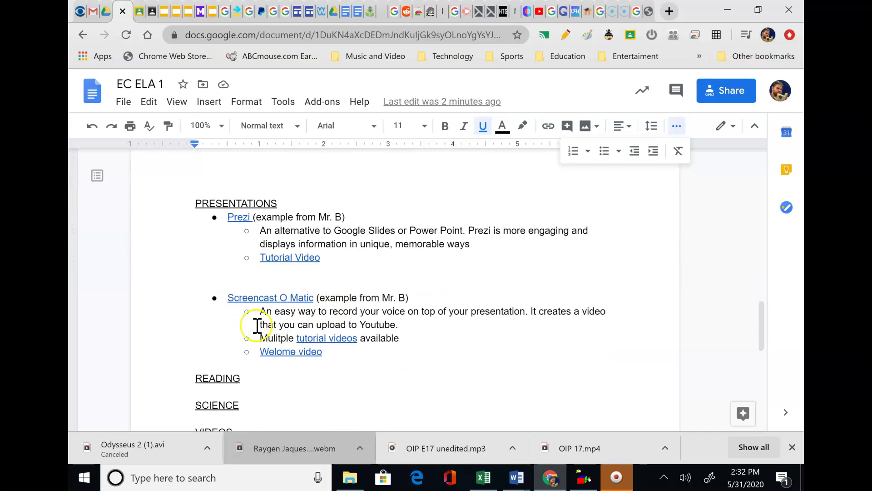
pyautogui.scroll(-2, 245, 366)
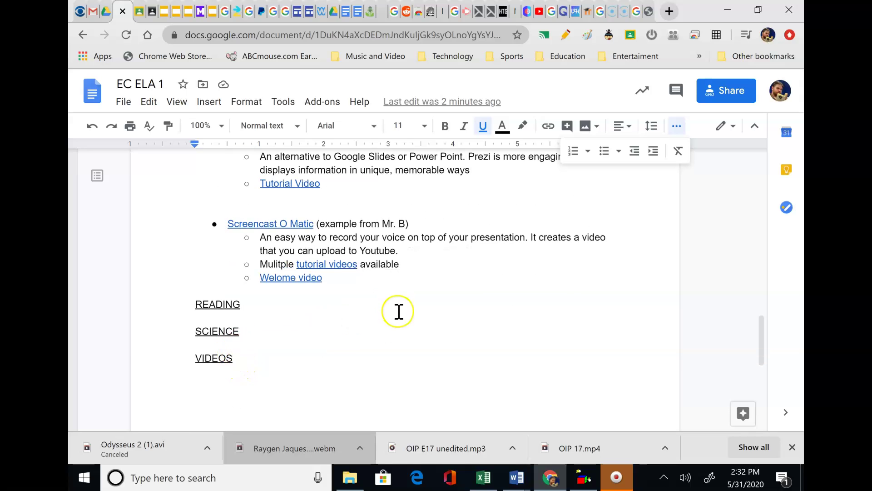
pyautogui.scroll(5, 399, 311)
# In the quizlet search tab, replace the query with 'screen cast omatic tutorial video' and search.
pyautogui.click(552, 13)
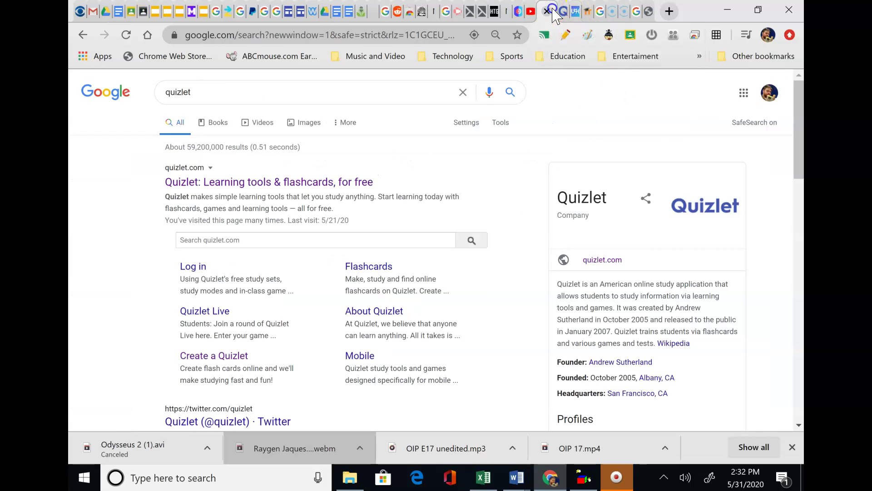
pyautogui.doubleClick(195, 92)
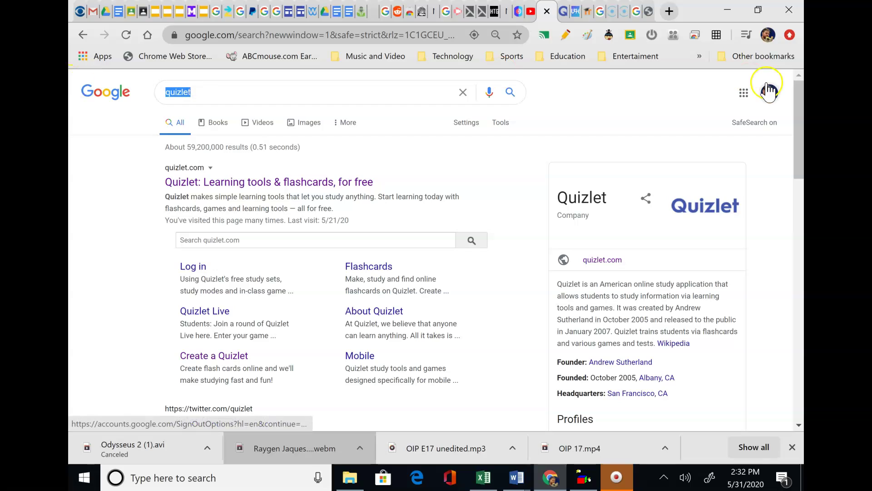
pyautogui.write('screen c')
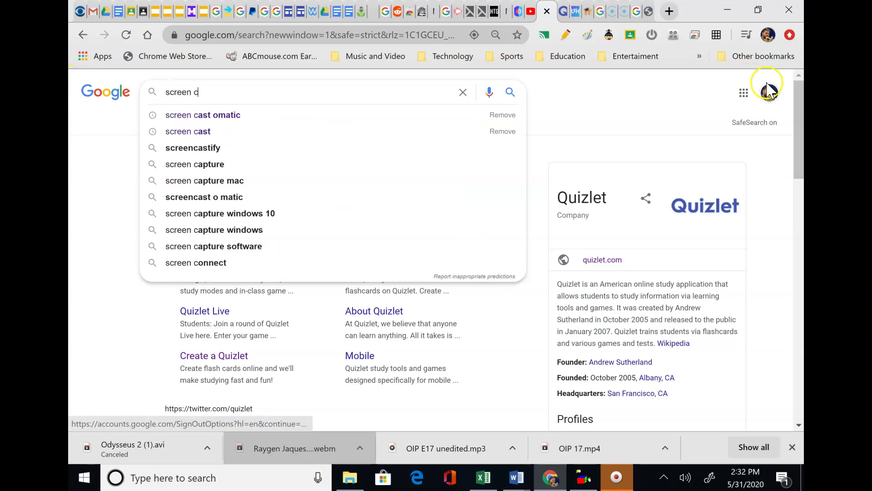
pyautogui.press('BackSpace')
pyautogui.write('as')
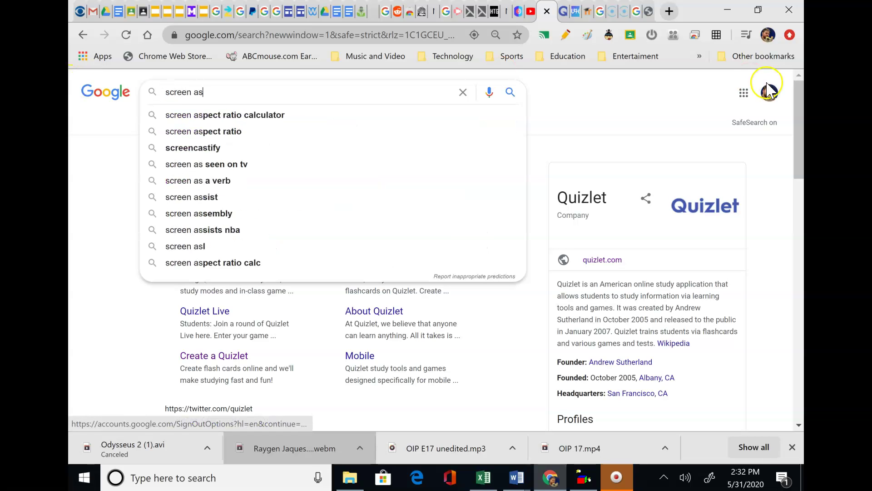
pyautogui.press('BackSpace')
pyautogui.press('BackSpace')
pyautogui.write('cast o')
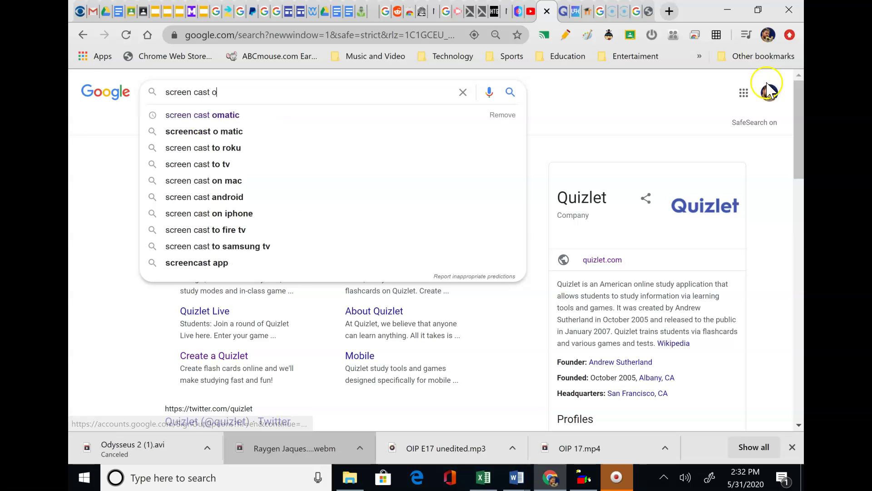
pyautogui.write('matic tutorial')
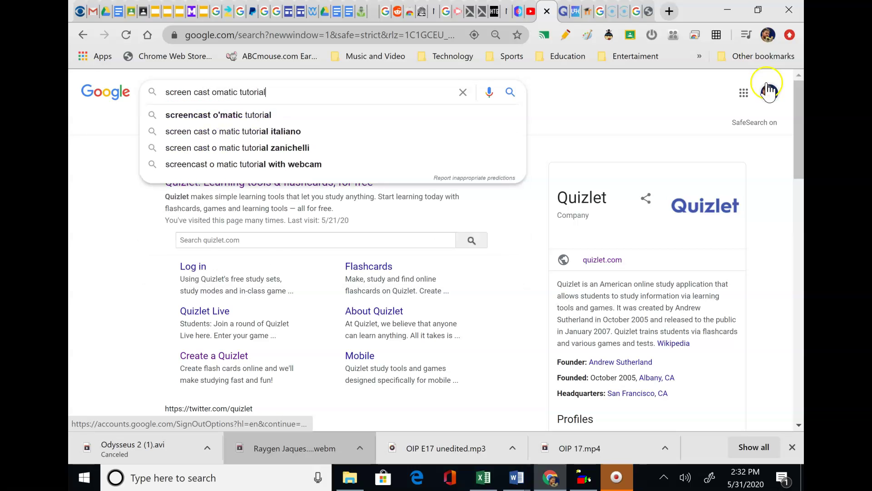
pyautogui.write(' video')
pyautogui.press('Return')
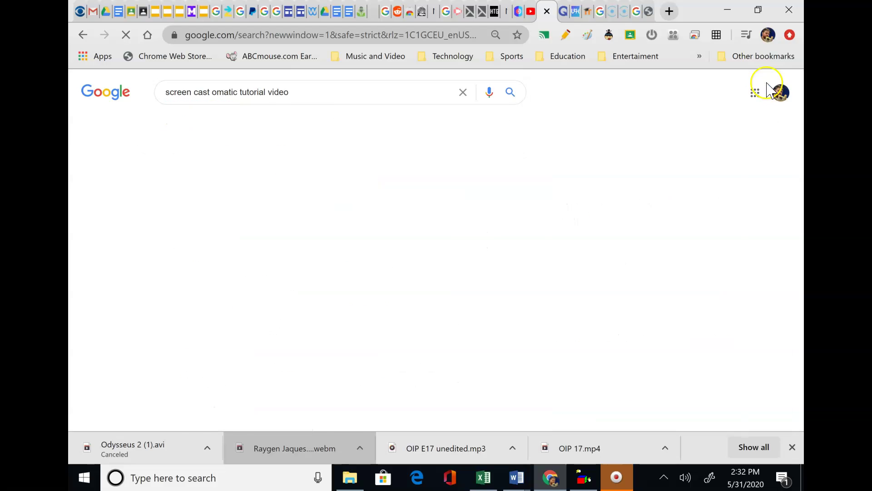
# Browse the video-only results, then return to all results.
pyautogui.scroll(-7, 404, 217)
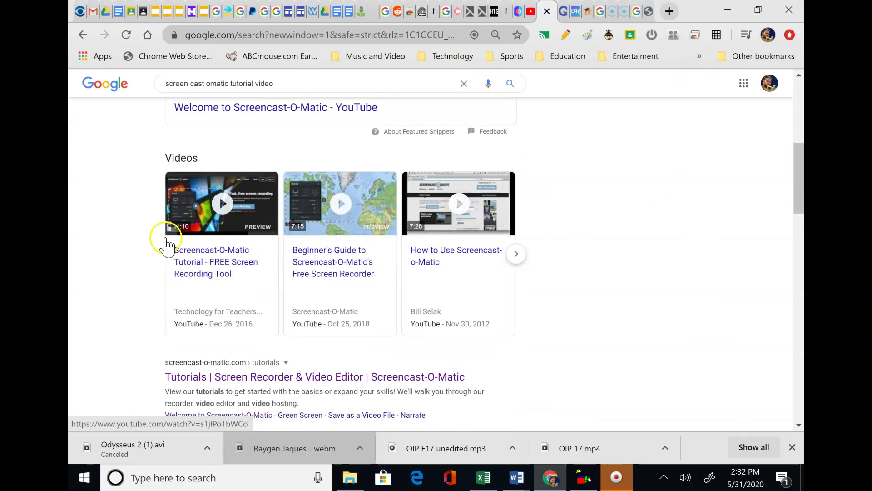
pyautogui.scroll(6, 609, 249)
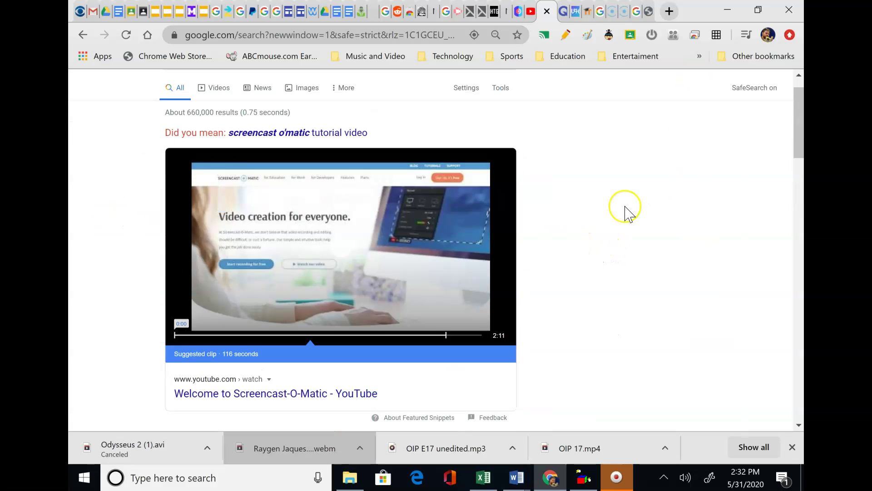
pyautogui.click(218, 87)
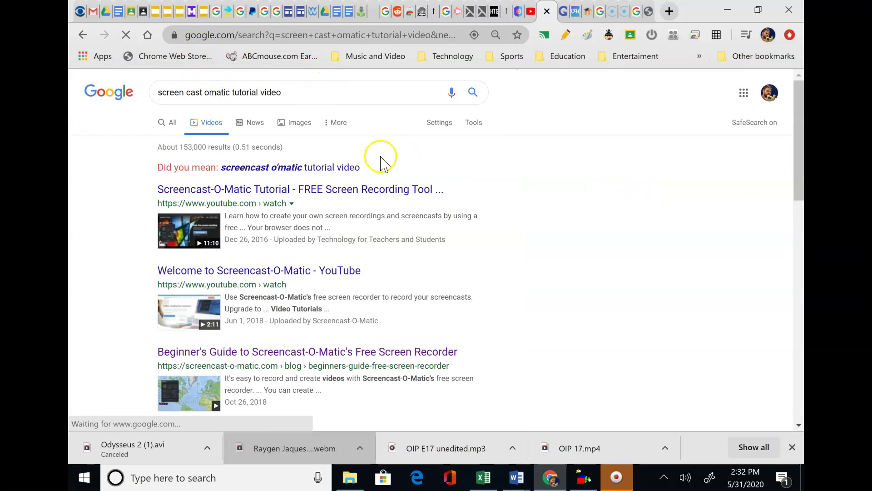
pyautogui.scroll(-2, 304, 279)
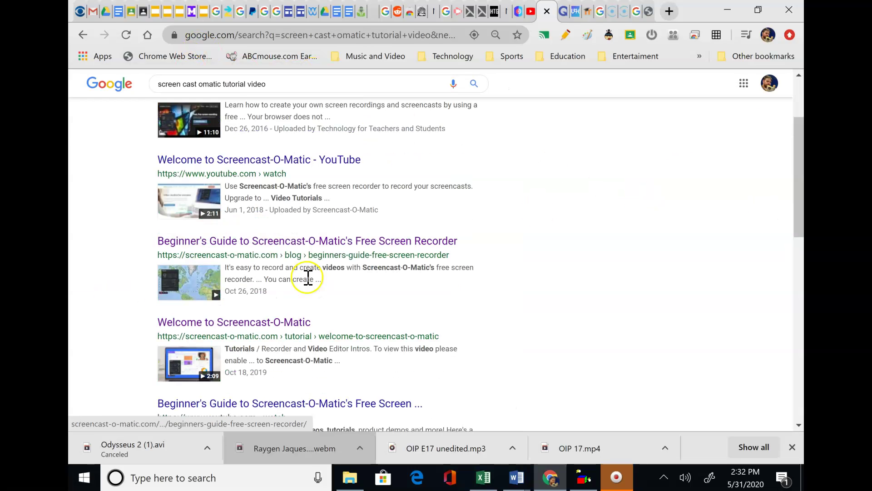
pyautogui.scroll(-3, 454, 250)
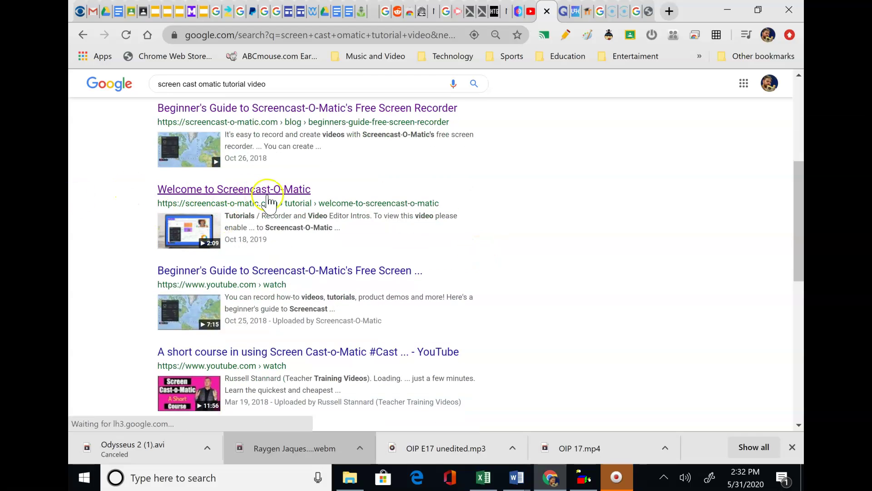
pyautogui.scroll(-2, 561, 241)
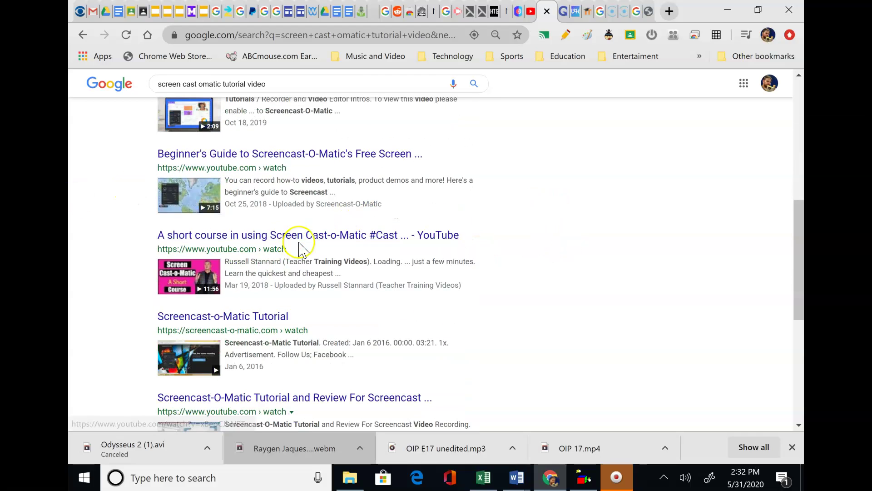
pyautogui.scroll(8, 497, 111)
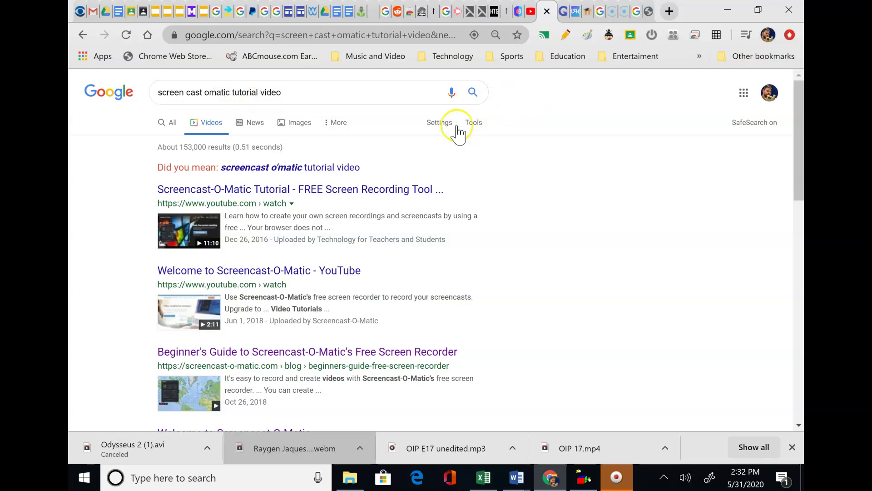
pyautogui.click(171, 123)
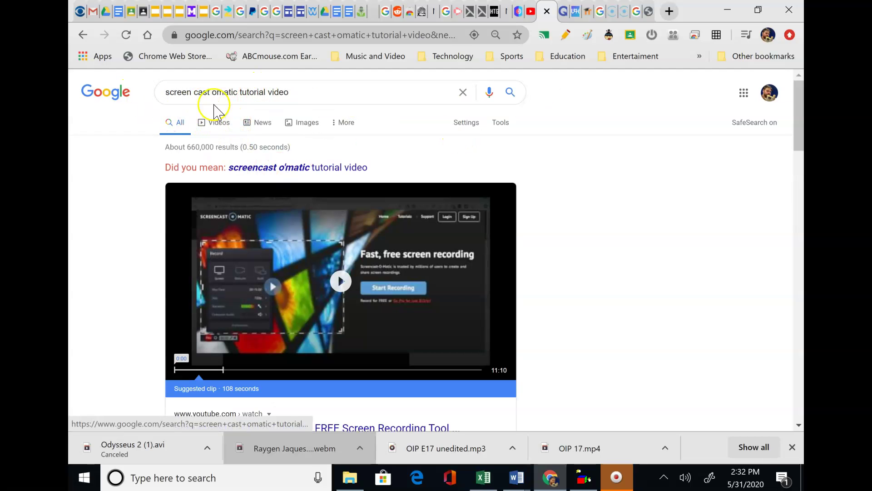
# Drop 'video' from the query, rerun 'screen cast omatic tutorial', and filter to Videos.
pyautogui.moveTo(305, 91); pyautogui.dragTo(269, 91)
pyautogui.press('BackSpace')
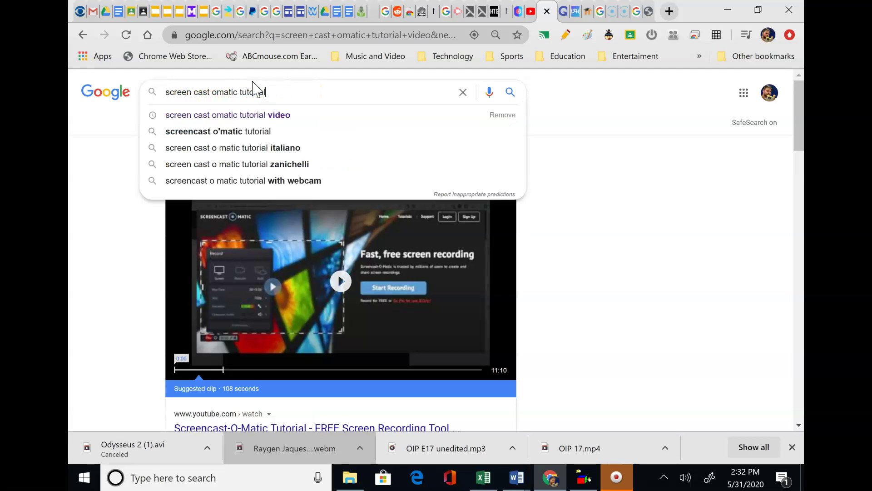
pyautogui.click(89, 210)
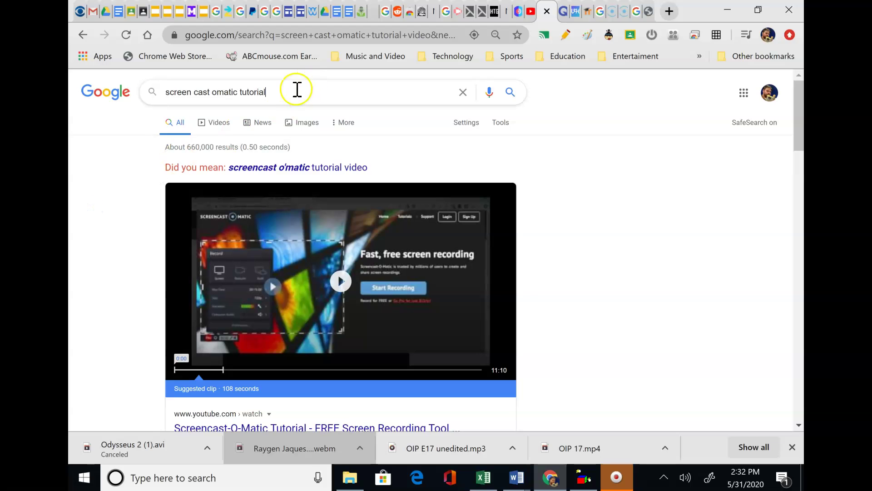
pyautogui.press('Return')
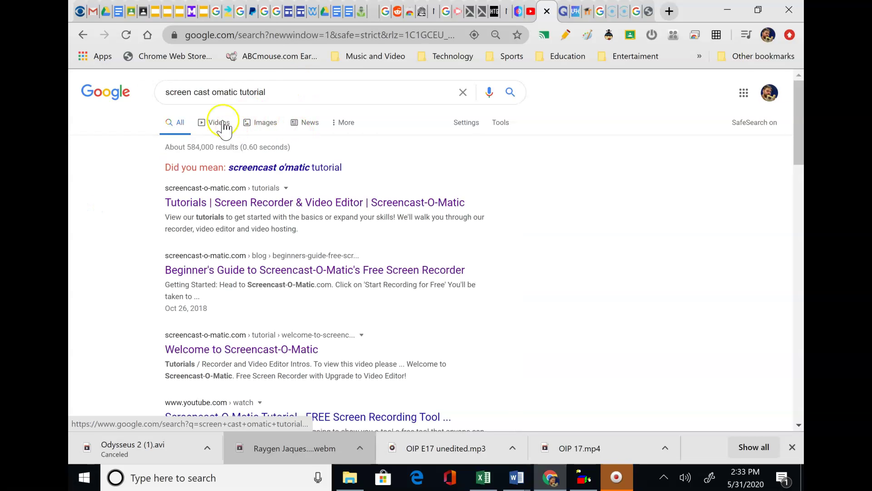
pyautogui.click(223, 121)
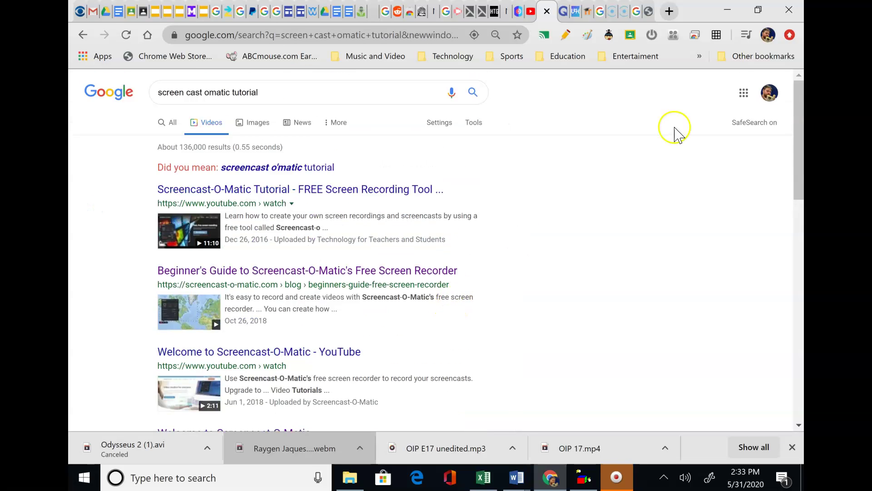
# Return to EC ELA 1 and highlight the product-link, brief-description and third requirement lines.
pyautogui.click(118, 11)
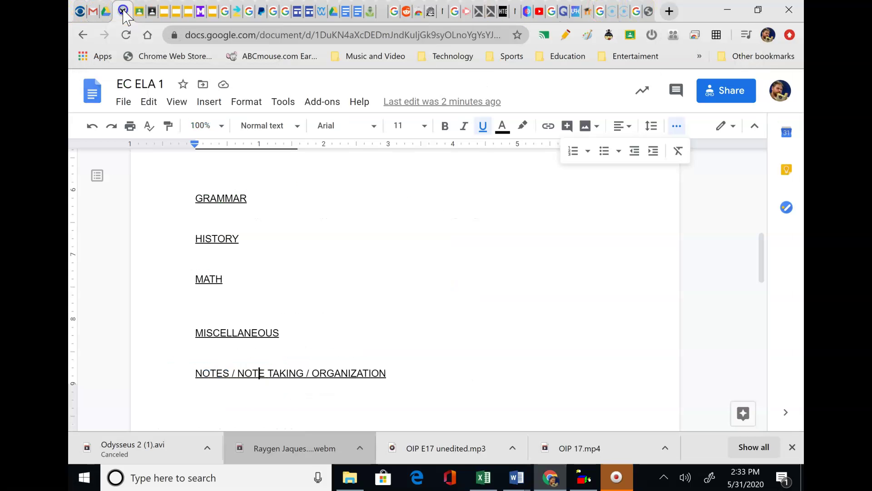
pyautogui.scroll(8, 396, 312)
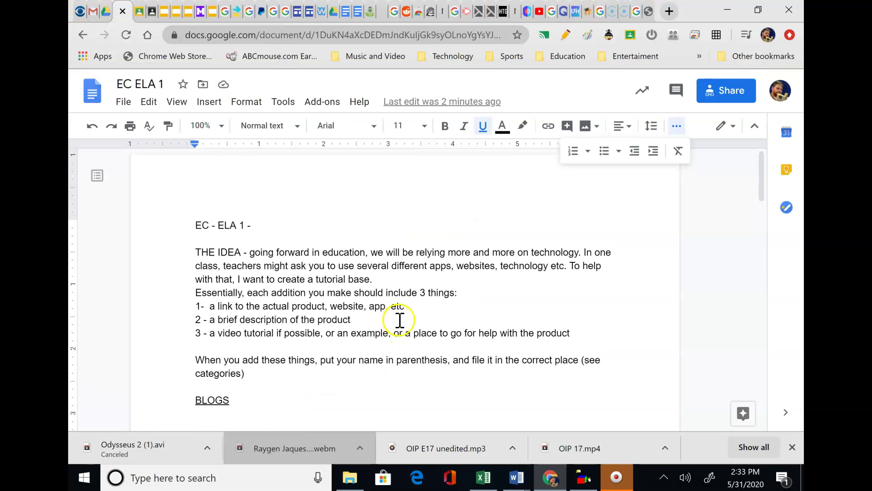
pyautogui.moveTo(218, 306); pyautogui.dragTo(405, 306)
pyautogui.moveTo(239, 319); pyautogui.dragTo(348, 319)
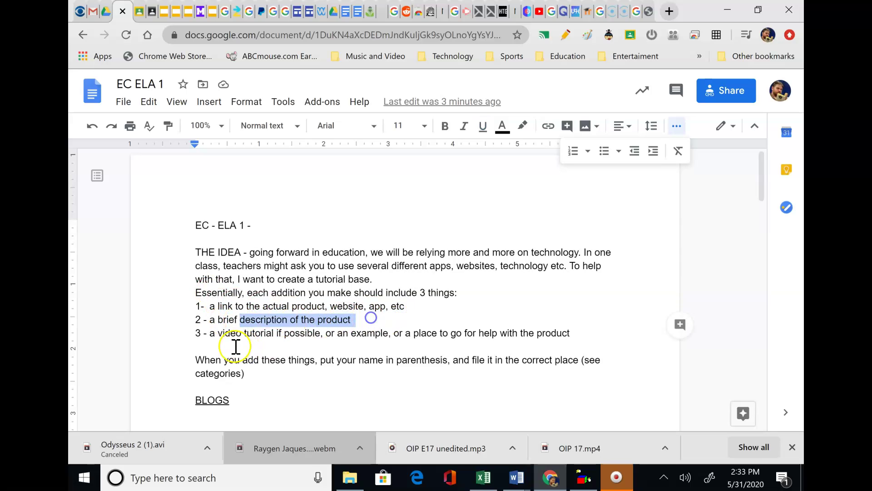
pyautogui.moveTo(219, 333); pyautogui.dragTo(584, 335)
# Highlight the author credit after Prezi, then place the caret on the empty line above NOTES.
pyautogui.scroll(-10, 319, 316)
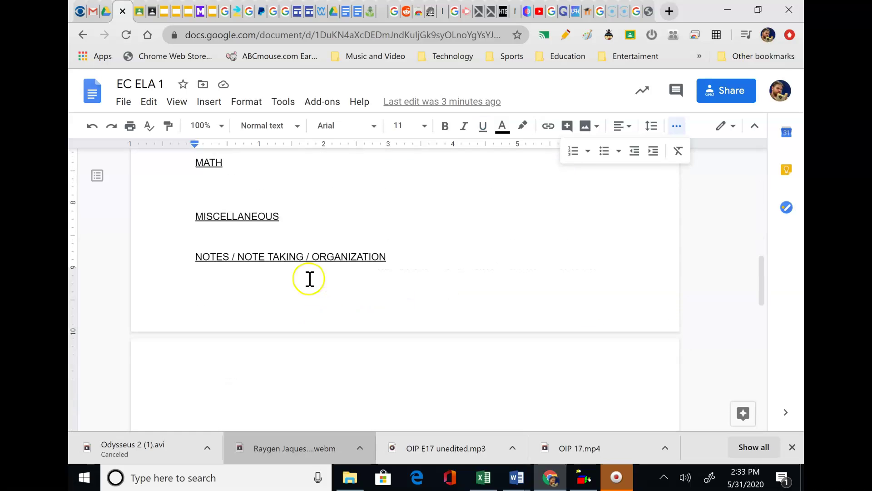
pyautogui.scroll(-4, 298, 259)
pyautogui.click(359, 268)
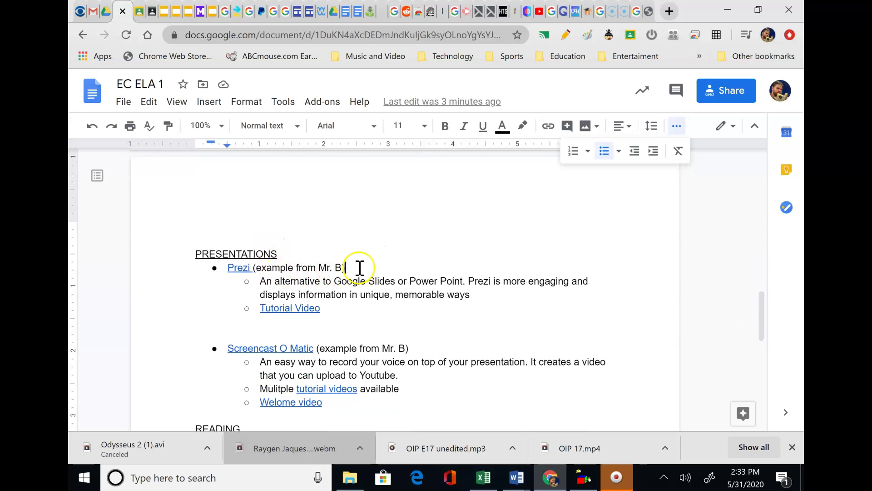
pyautogui.moveTo(359, 267); pyautogui.dragTo(269, 267)
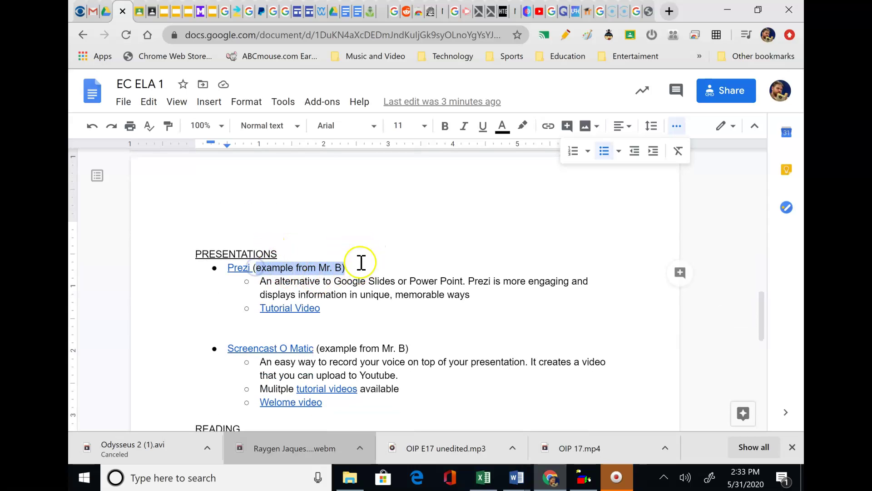
pyautogui.scroll(5, 347, 272)
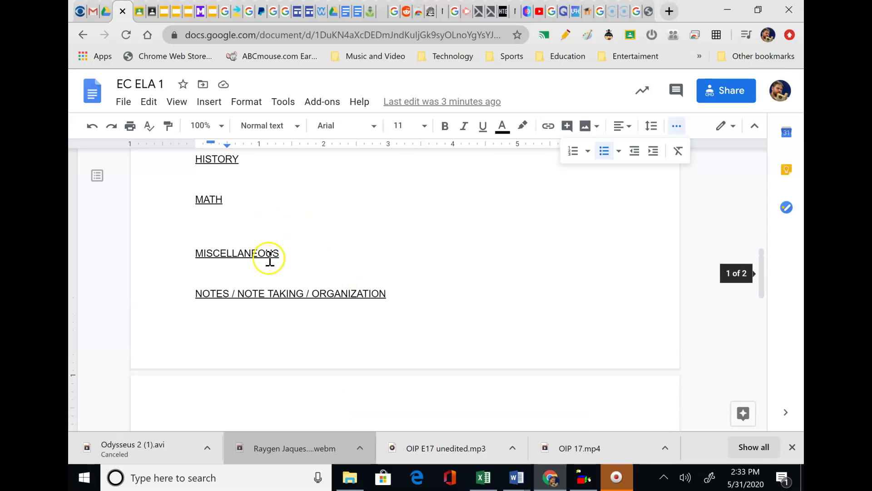
pyautogui.click(231, 279)
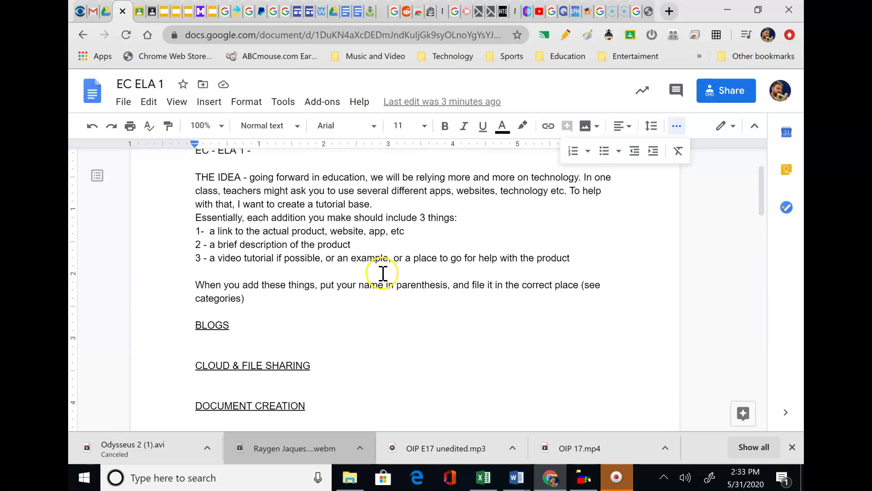
pyautogui.scroll(15, 370, 261)
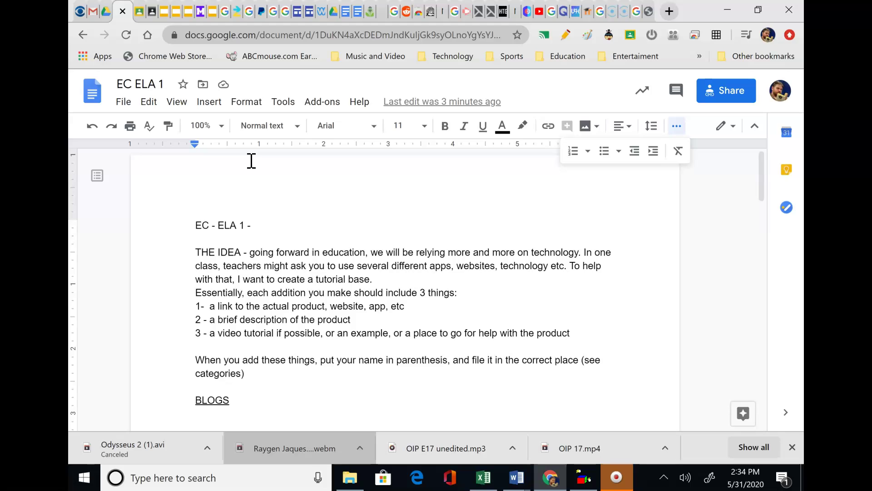
pyautogui.scroll(-8, 318, 245)
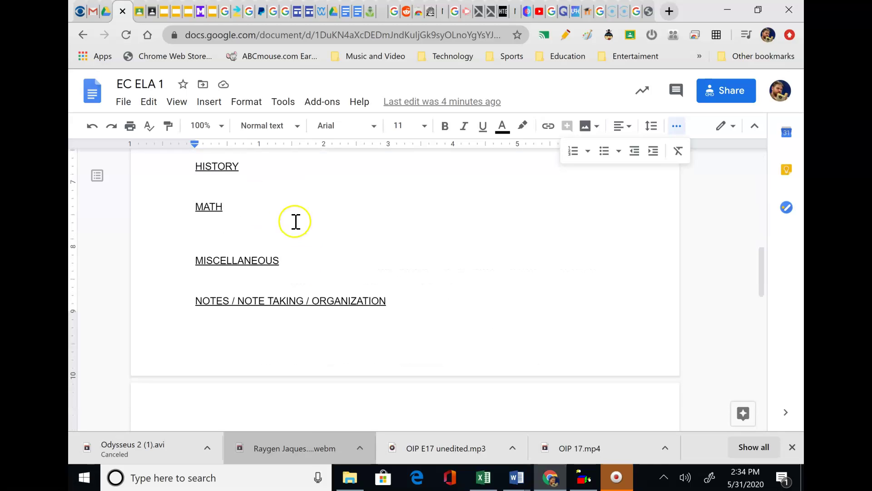
pyautogui.scroll(-5, 417, 298)
pyautogui.scroll(-3, 391, 282)
pyautogui.scroll(3, 349, 252)
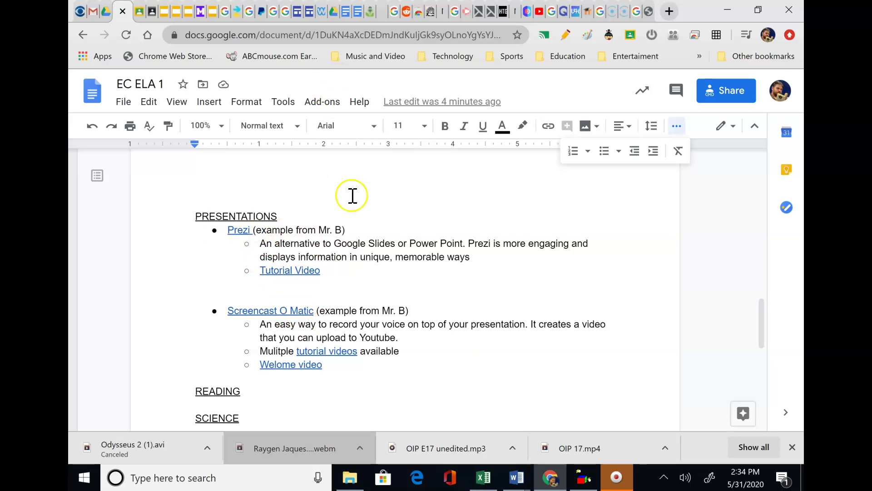
pyautogui.scroll(2, 373, 345)
pyautogui.scroll(3, 380, 336)
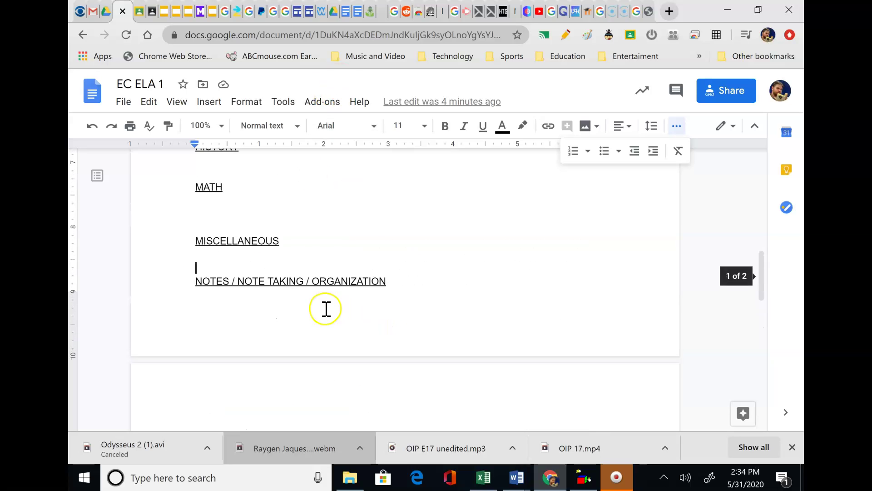
pyautogui.click(235, 216)
pyautogui.scroll(2, 253, 225)
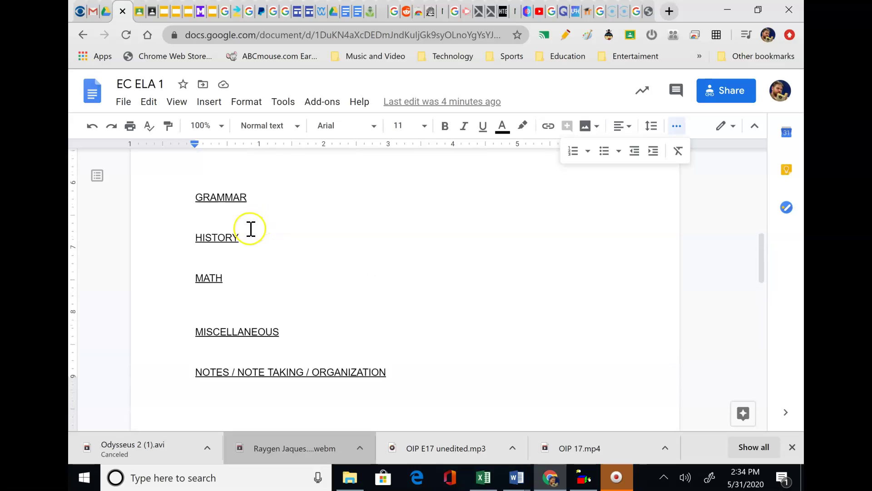
pyautogui.rightClick(223, 235)
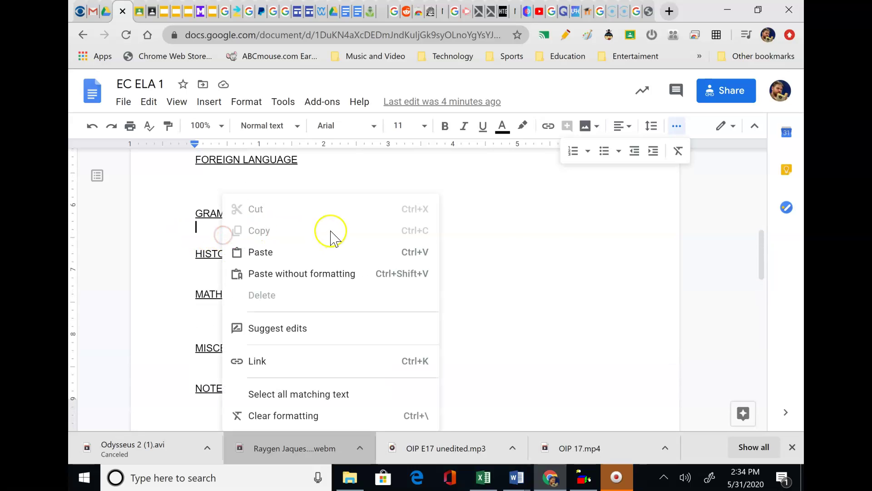
pyautogui.click(574, 245)
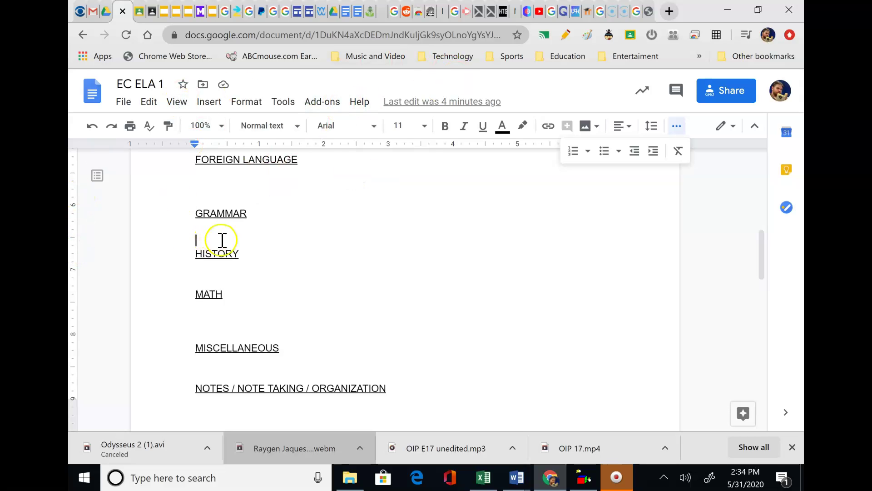
pyautogui.scroll(-15, 223, 240)
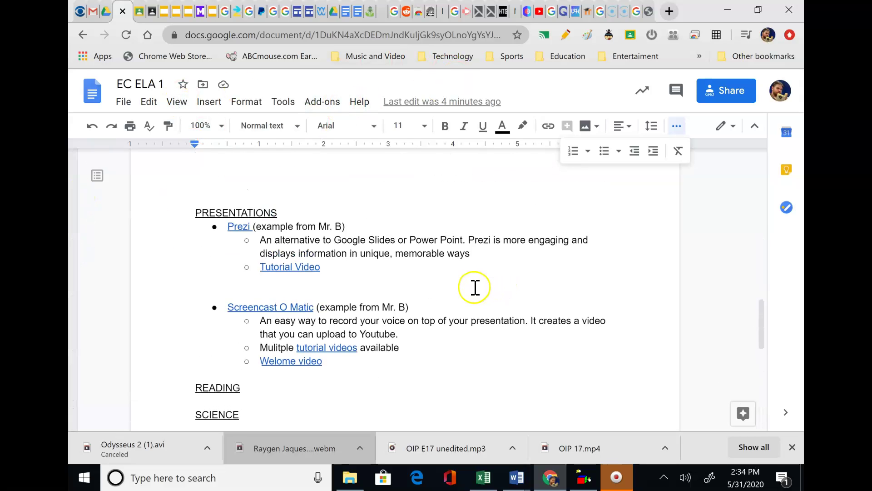
pyautogui.scroll(20, 475, 287)
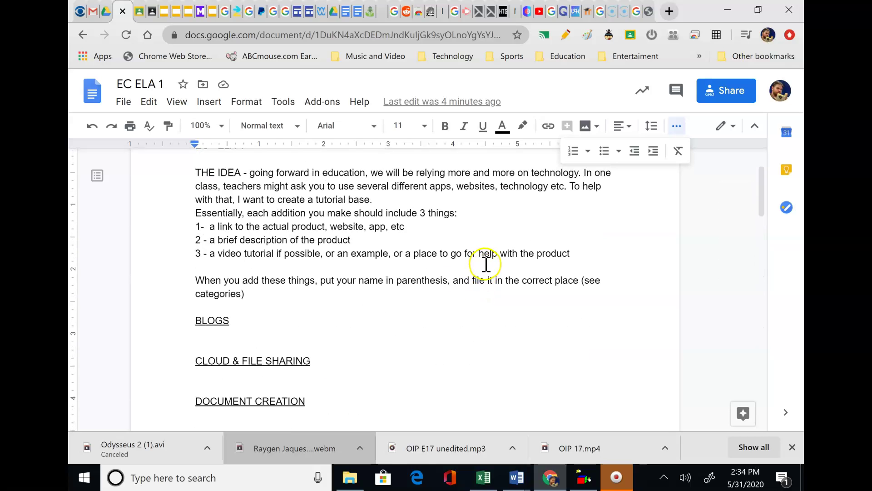